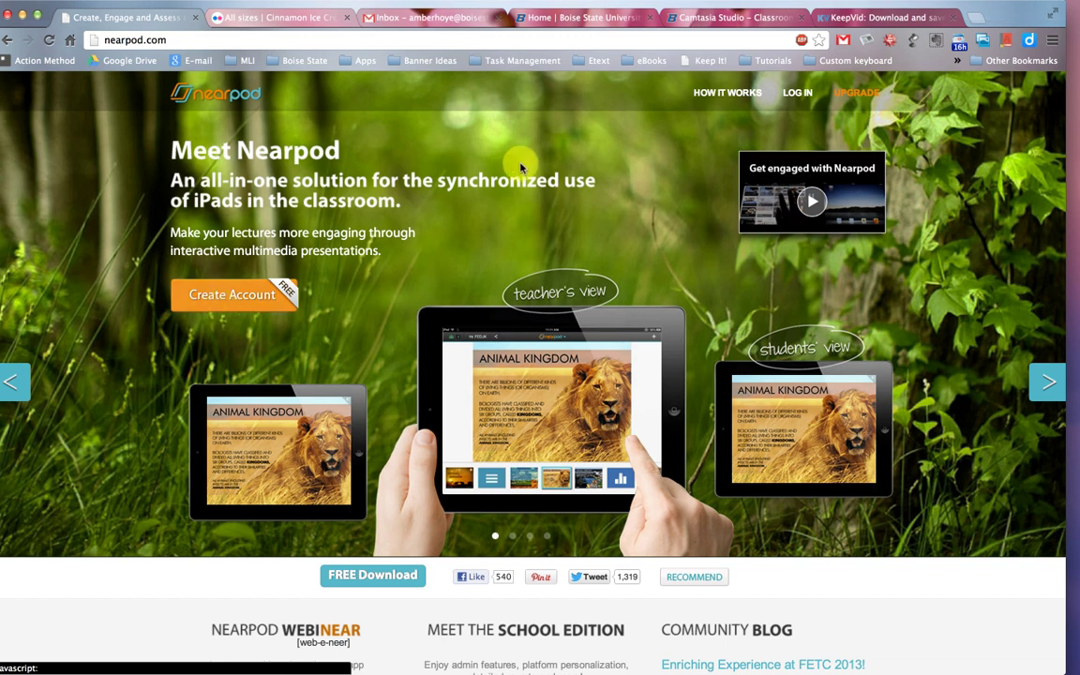
Sign in to the Nearpod teacher account with its e-mail and password.
click(809, 100)
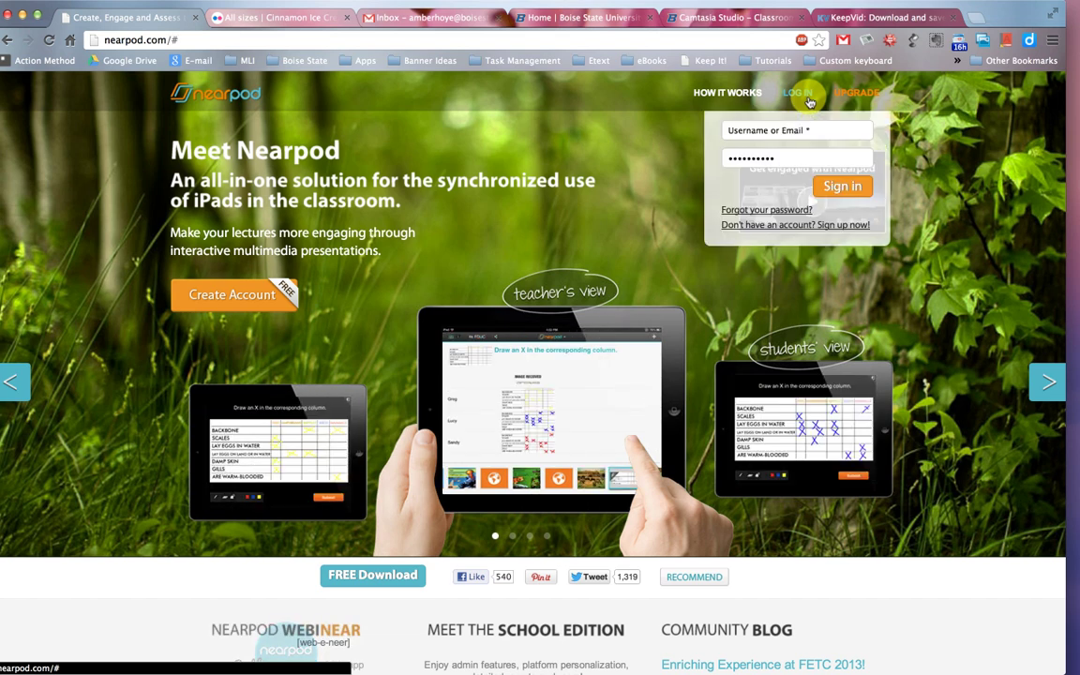
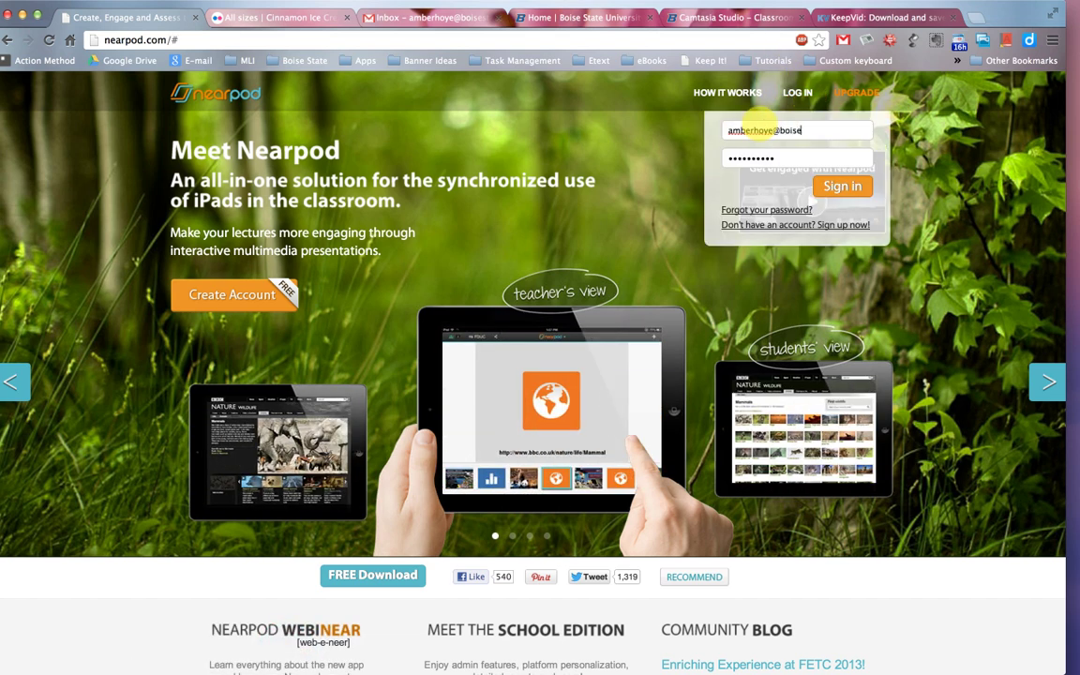
key(Tab)
text(•••••••)
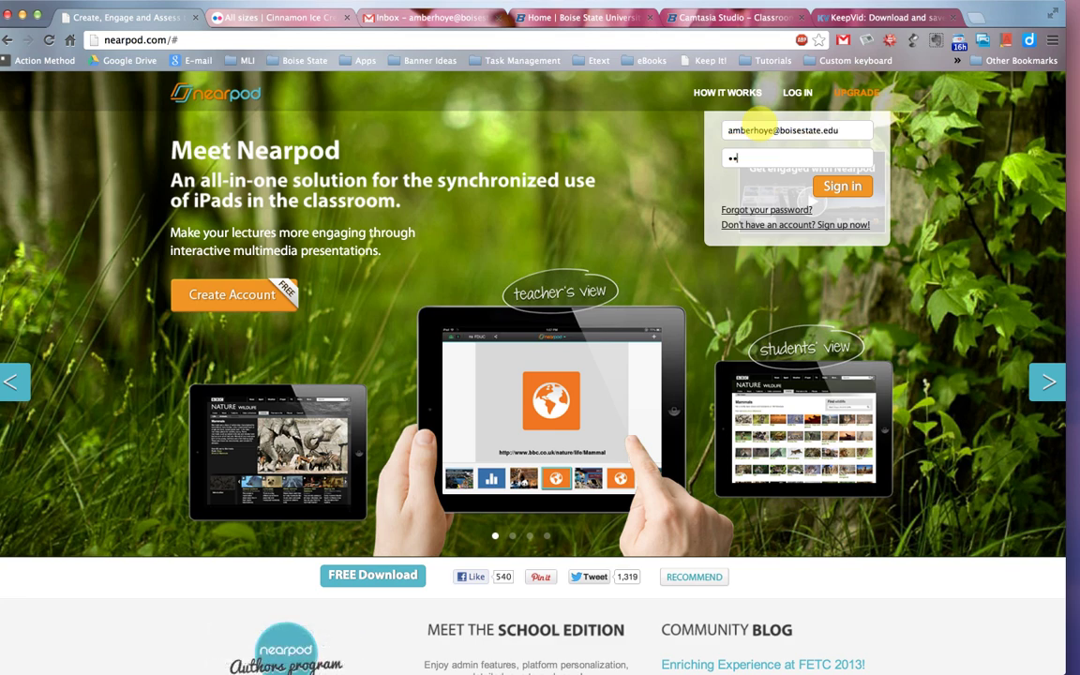
text(••••)
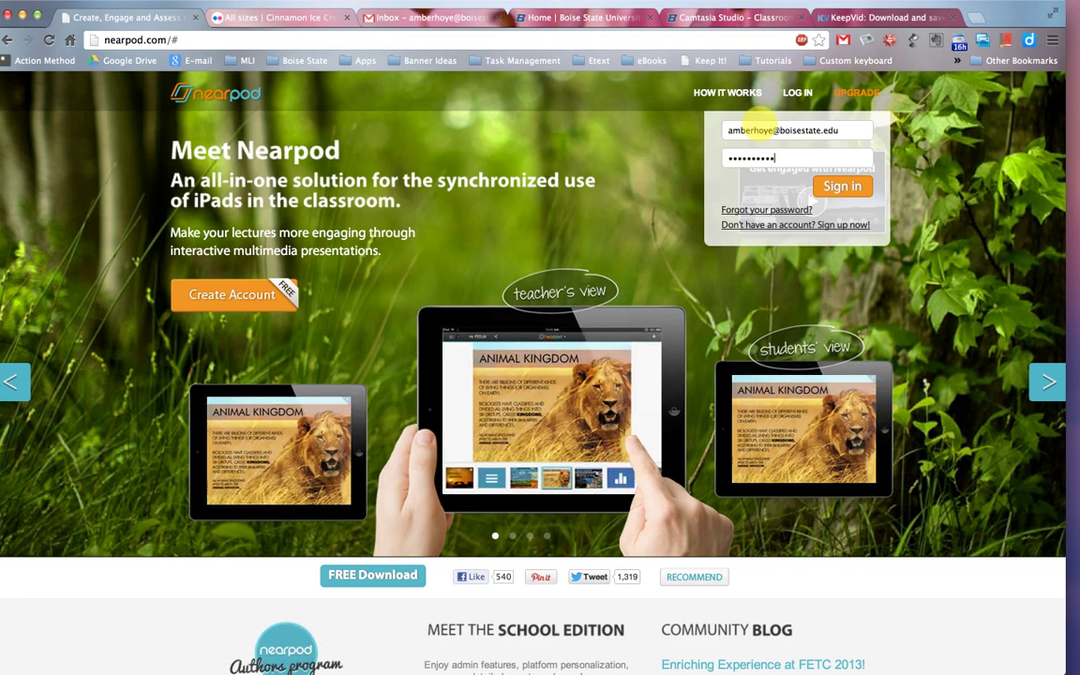
key(Return)
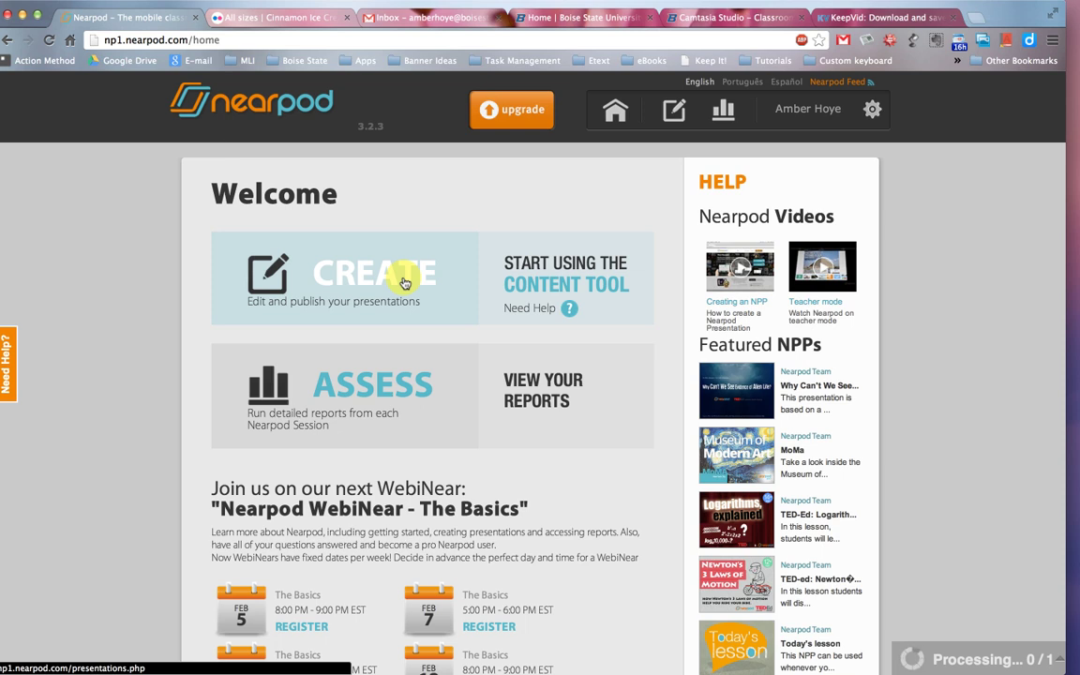
scroll(404, 283, down, 5)
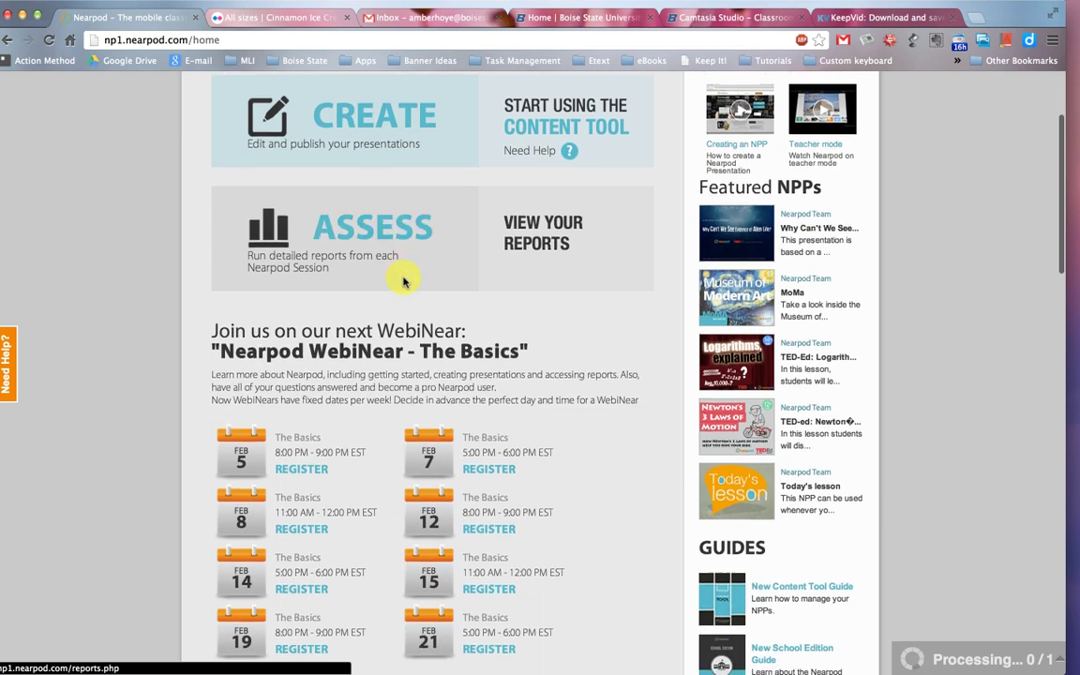
scroll(404, 283, down, 2)
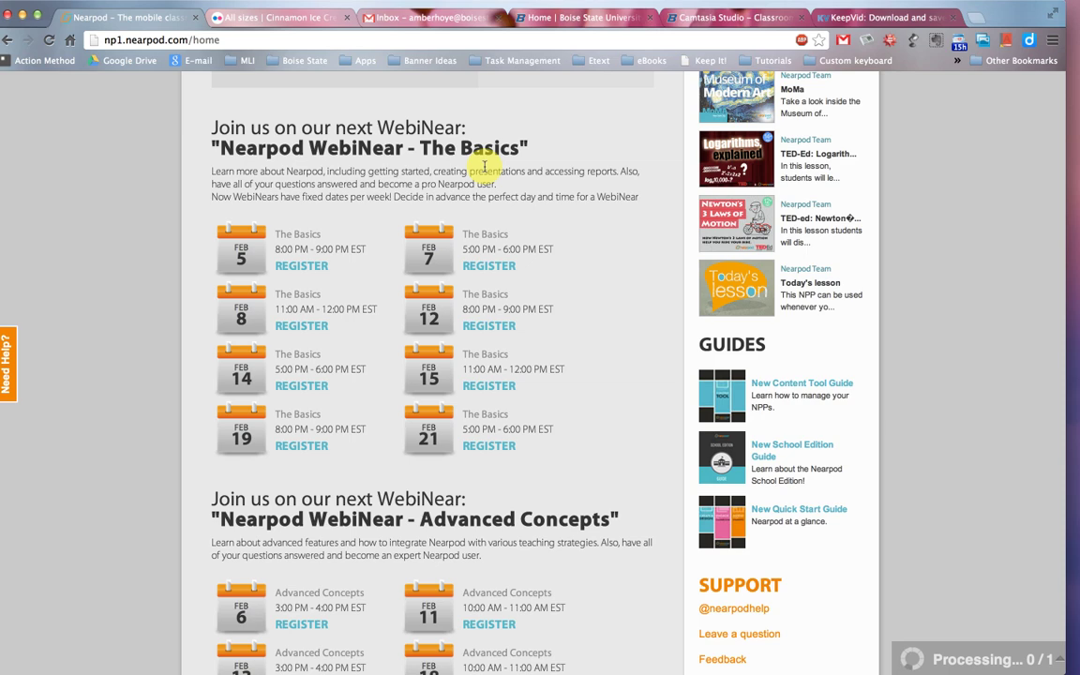
scroll(484, 166, down, 8)
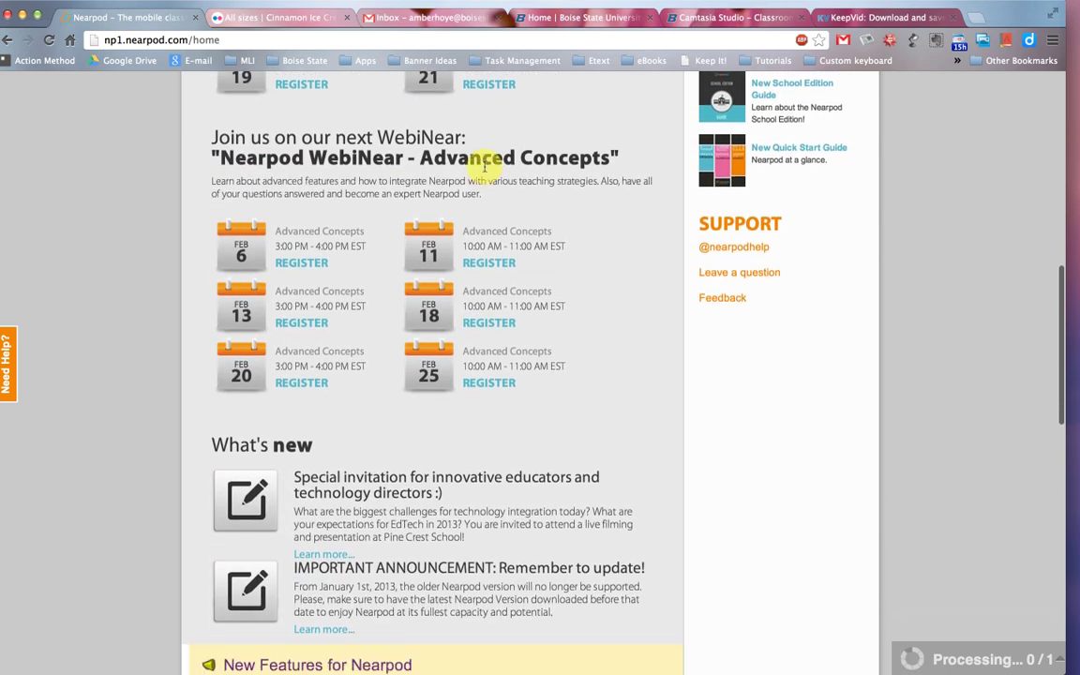
scroll(484, 170, down, 5)
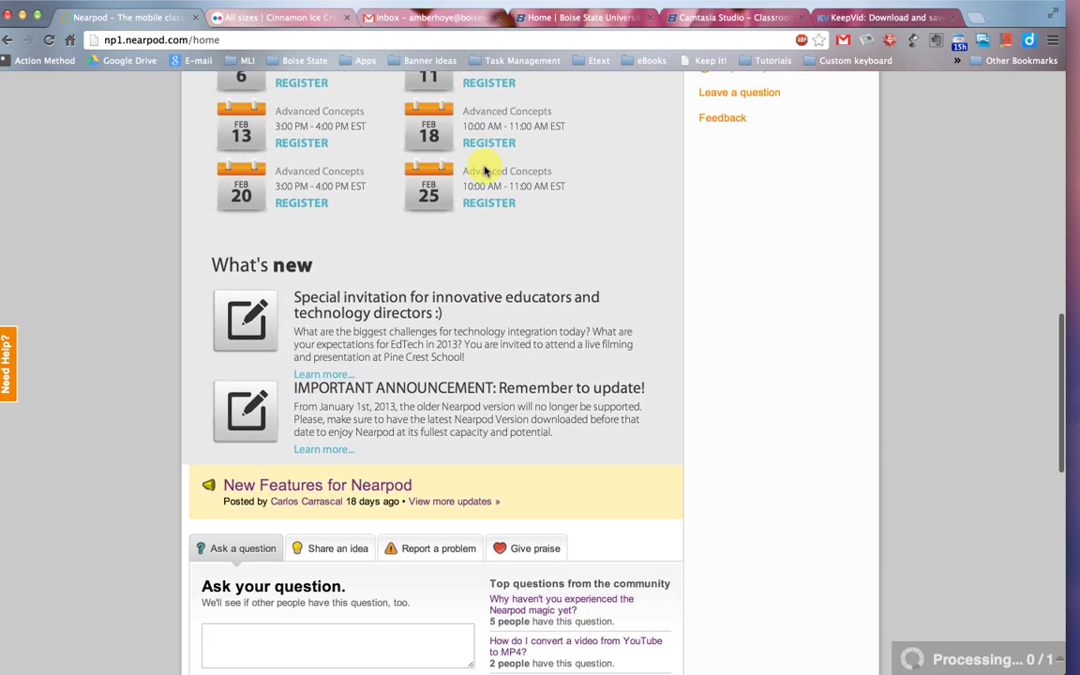
scroll(484, 166, down, 5)
scroll(483, 171, down, 2)
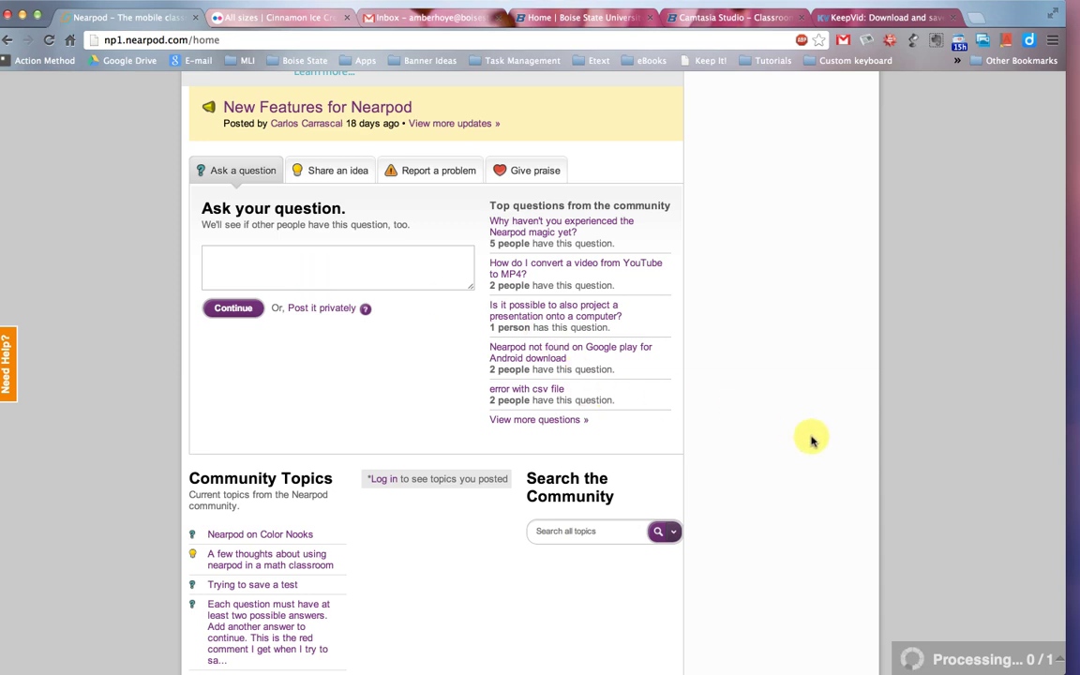
scroll(812, 439, up, 3)
scroll(812, 441, up, 10)
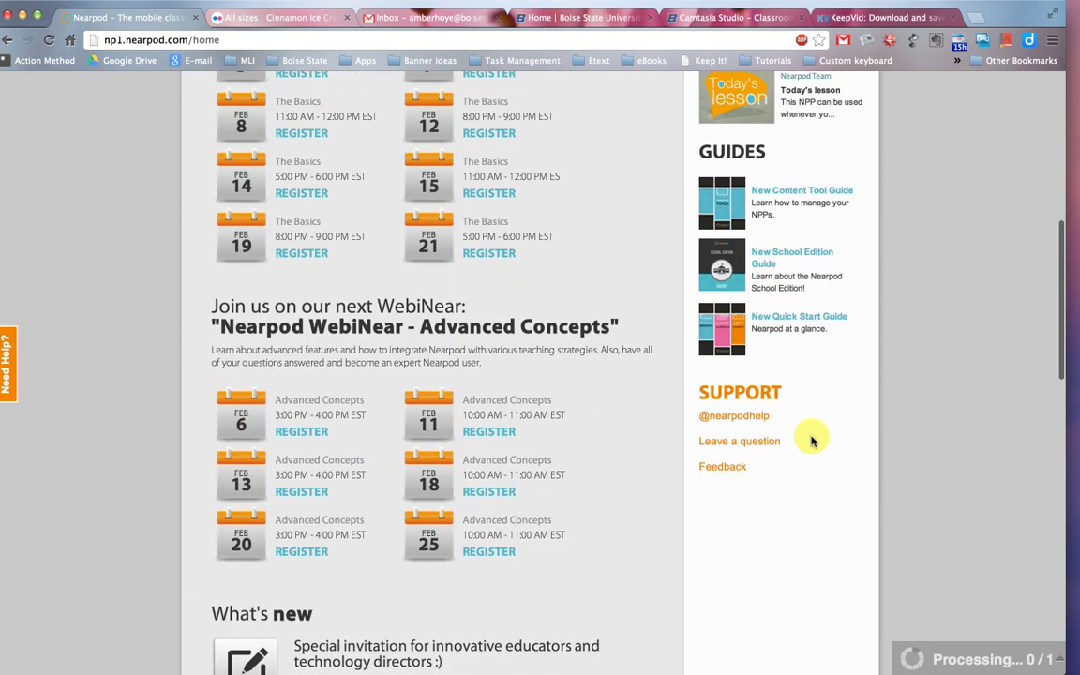
scroll(812, 441, up, 4)
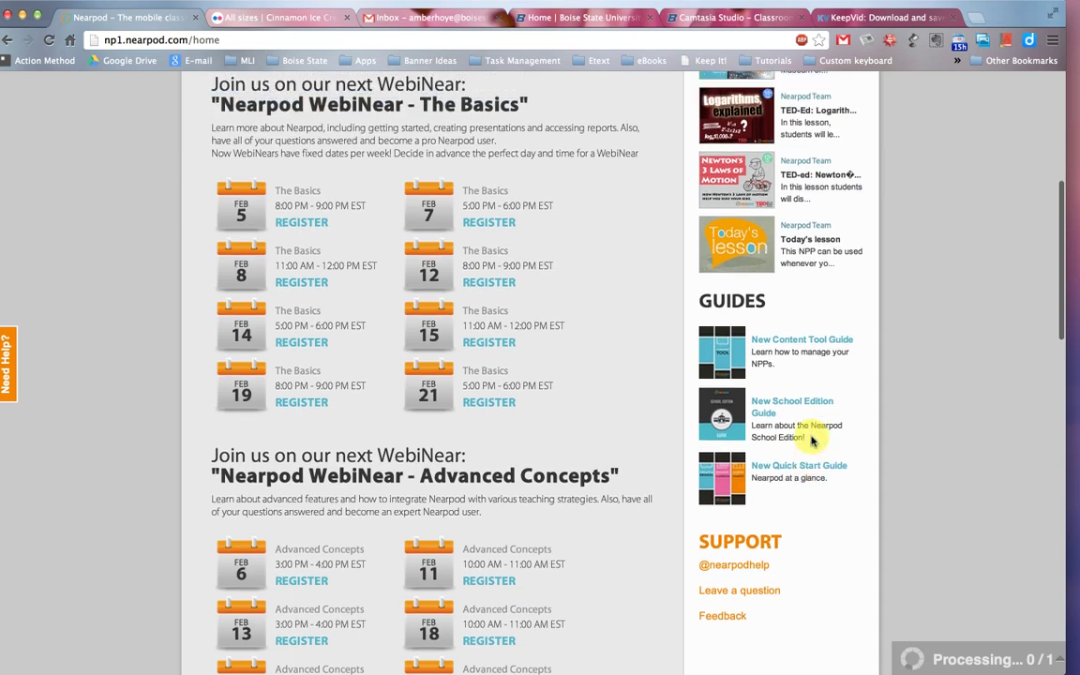
scroll(755, 506, down, 1)
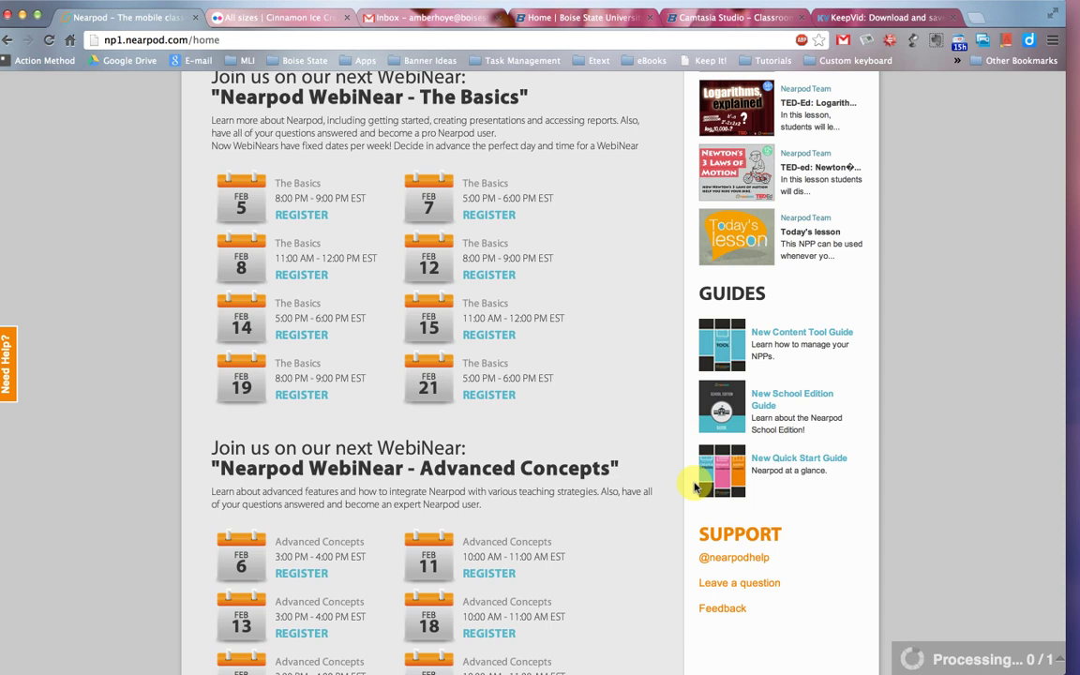
scroll(695, 486, up, 5)
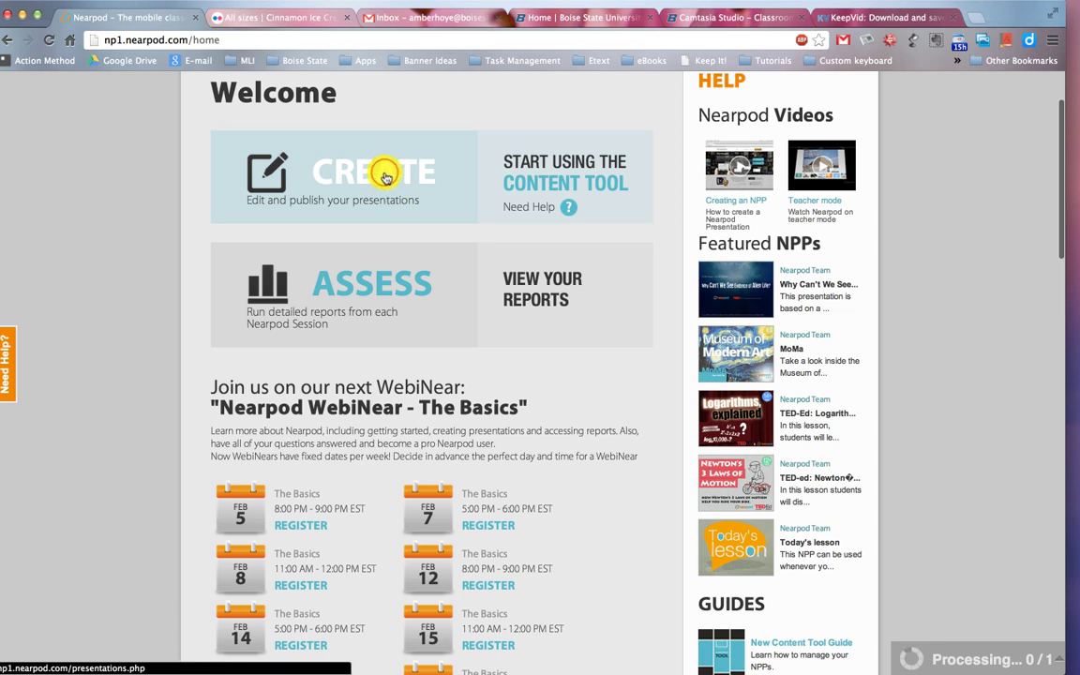
From Create, start a new presentation from scratch.
click(385, 179)
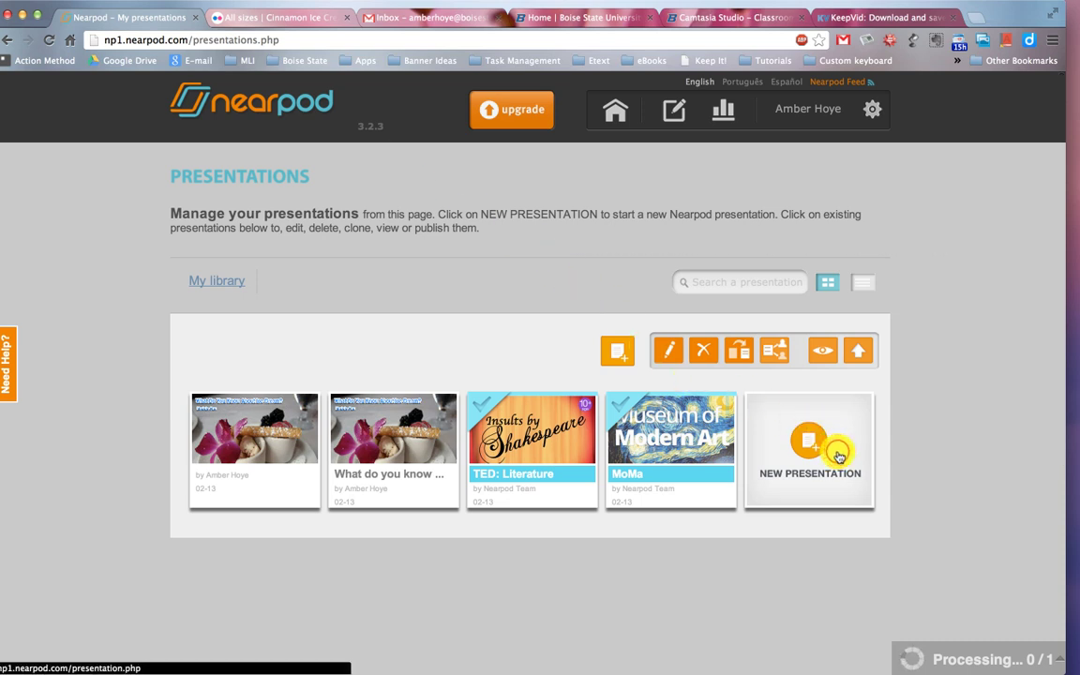
click(839, 456)
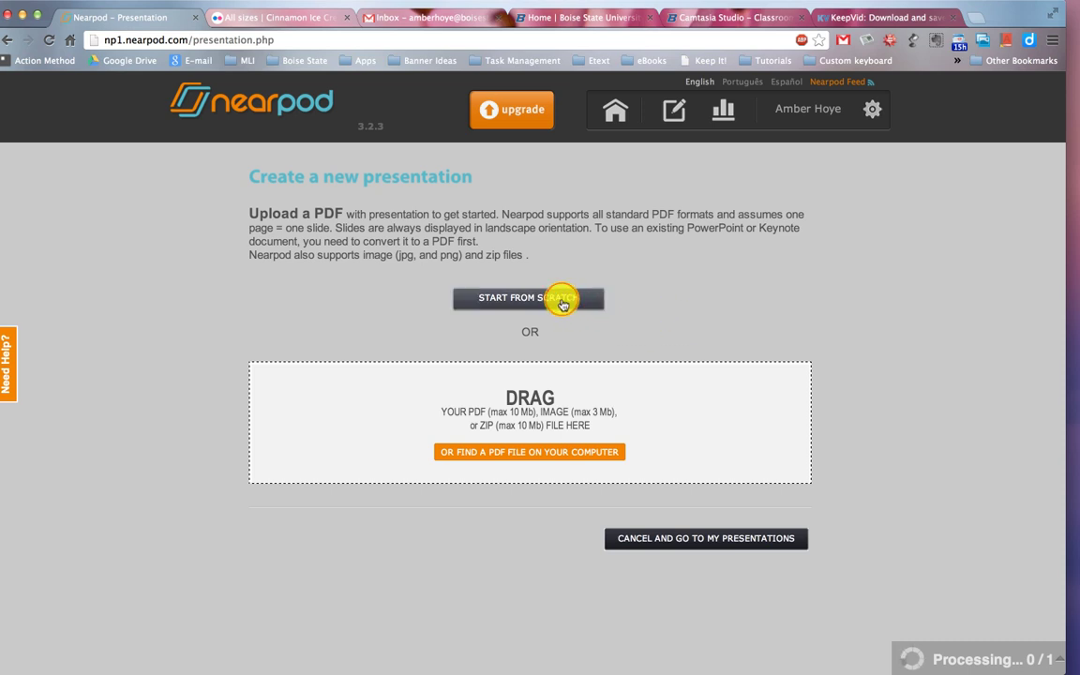
click(562, 300)
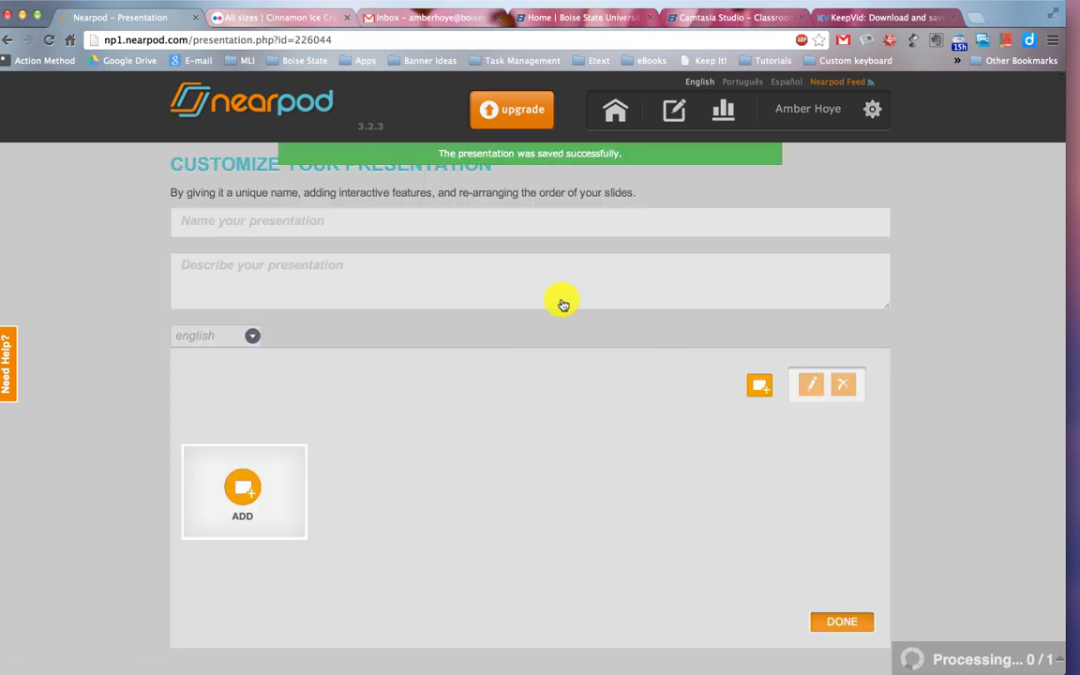
Name the presentation 'What do you know about ice cream?'.
click(267, 216)
text(What d)
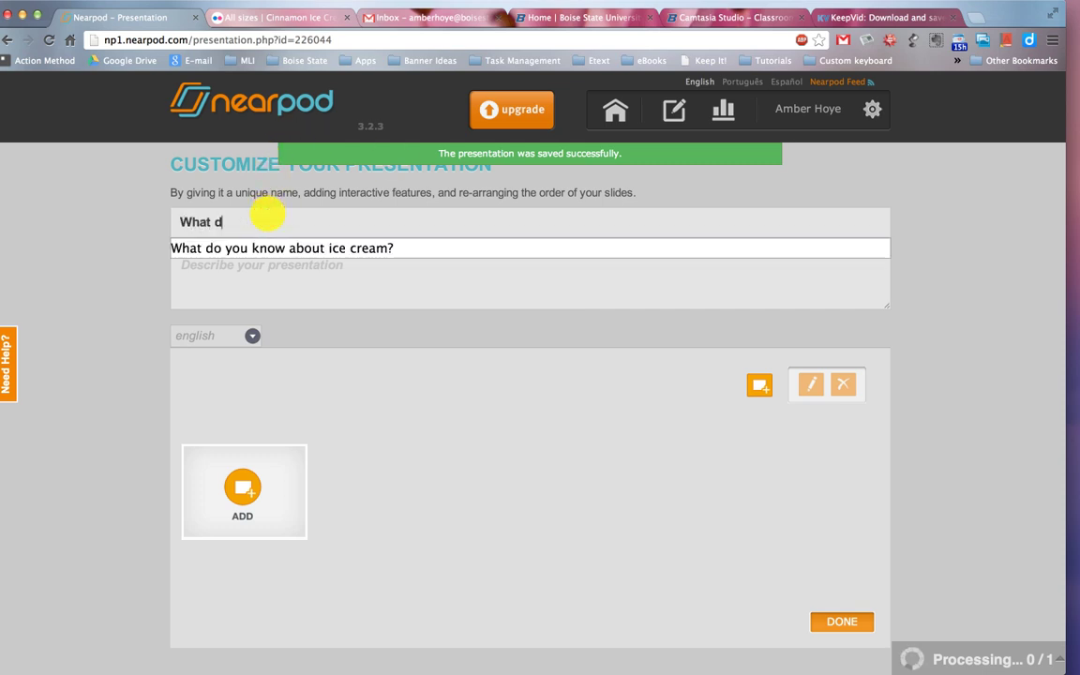
text(o you know about i)
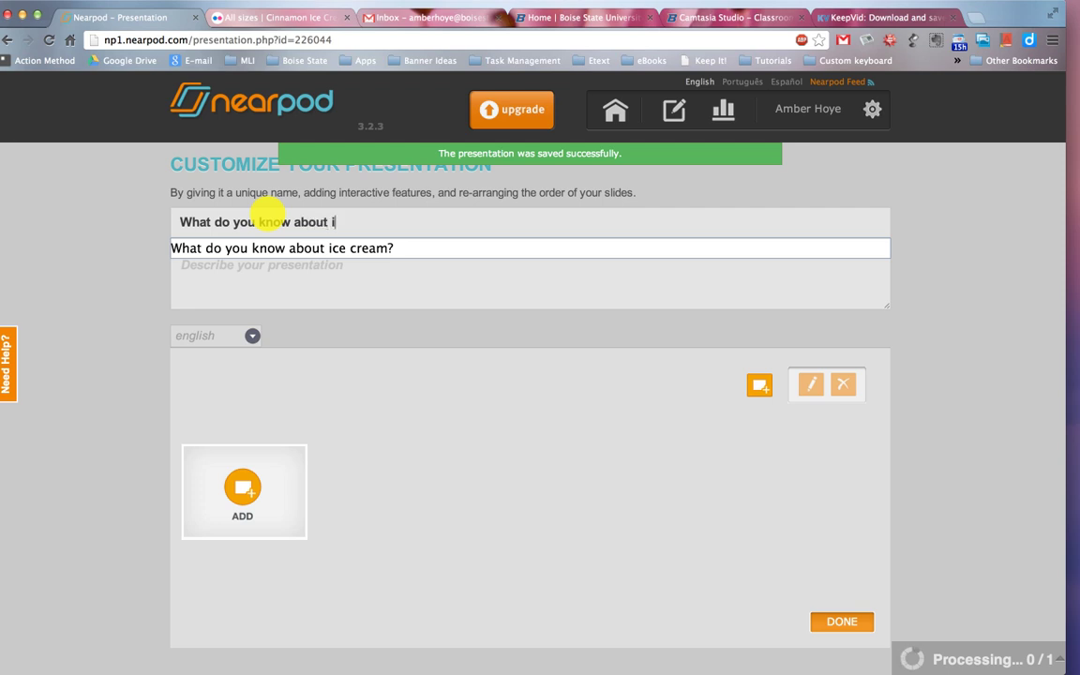
text(ce cream?)
key(Tab)
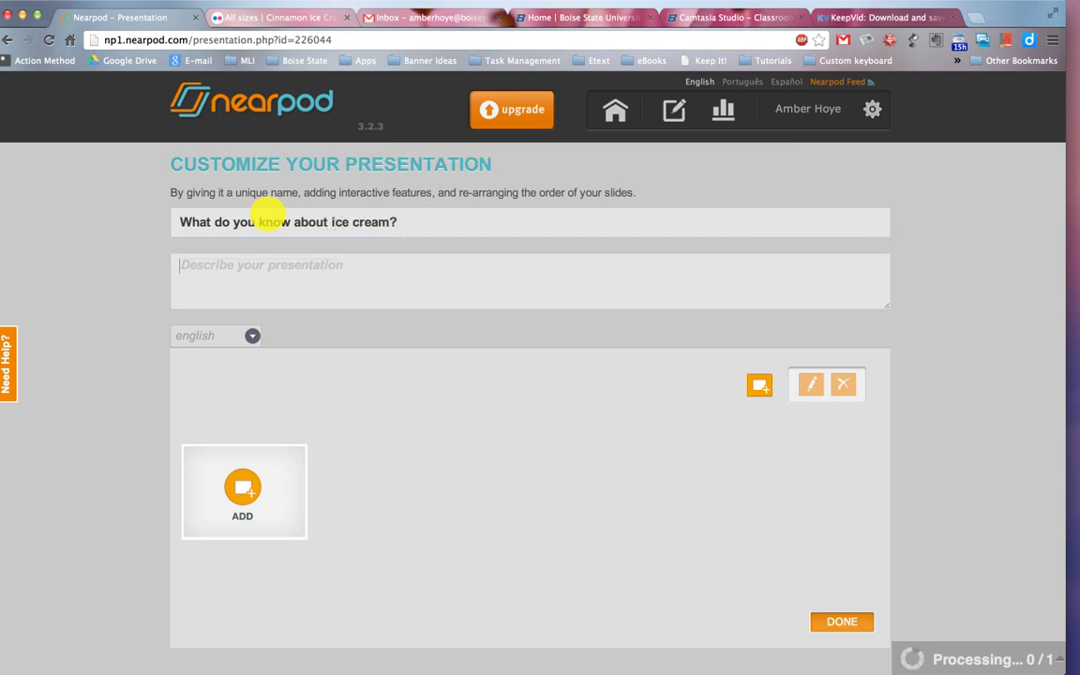
Add the description 'This short presentation will test your knowledge on ice cream. (Use with Module one lesson materials)'.
text(This short )
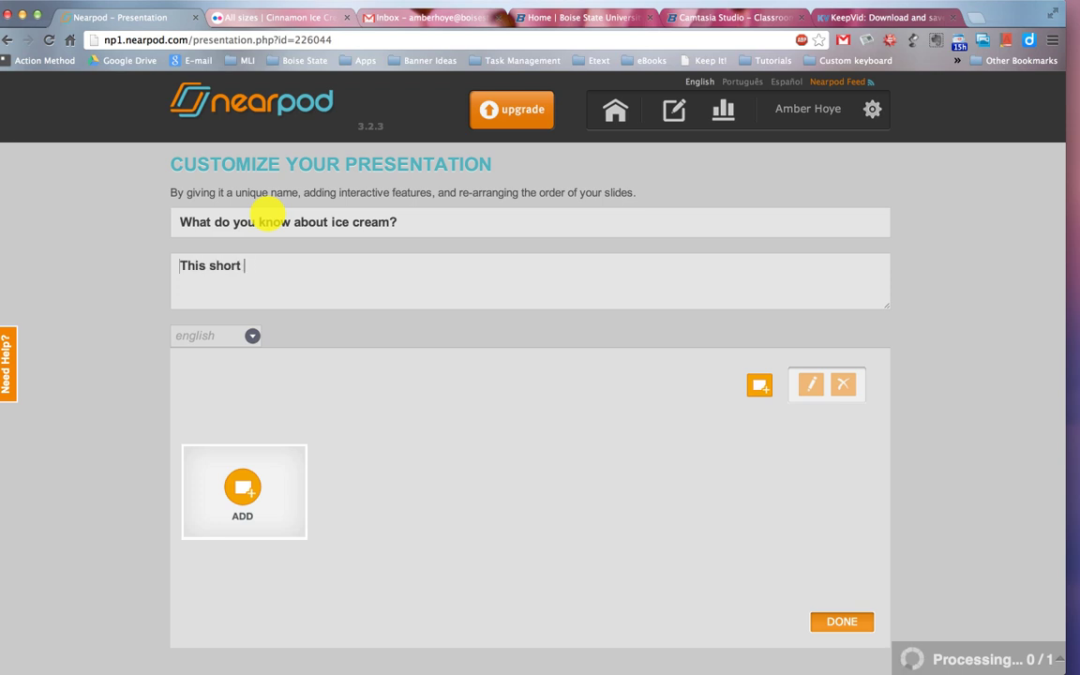
text(presentation will te)
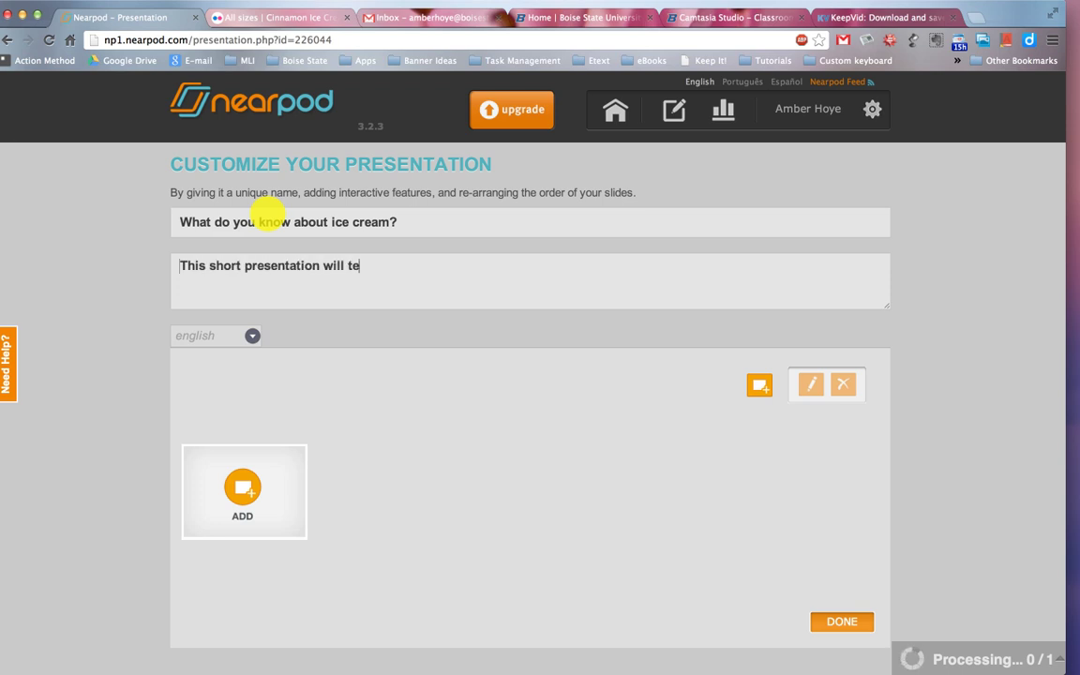
text(st your knowl)
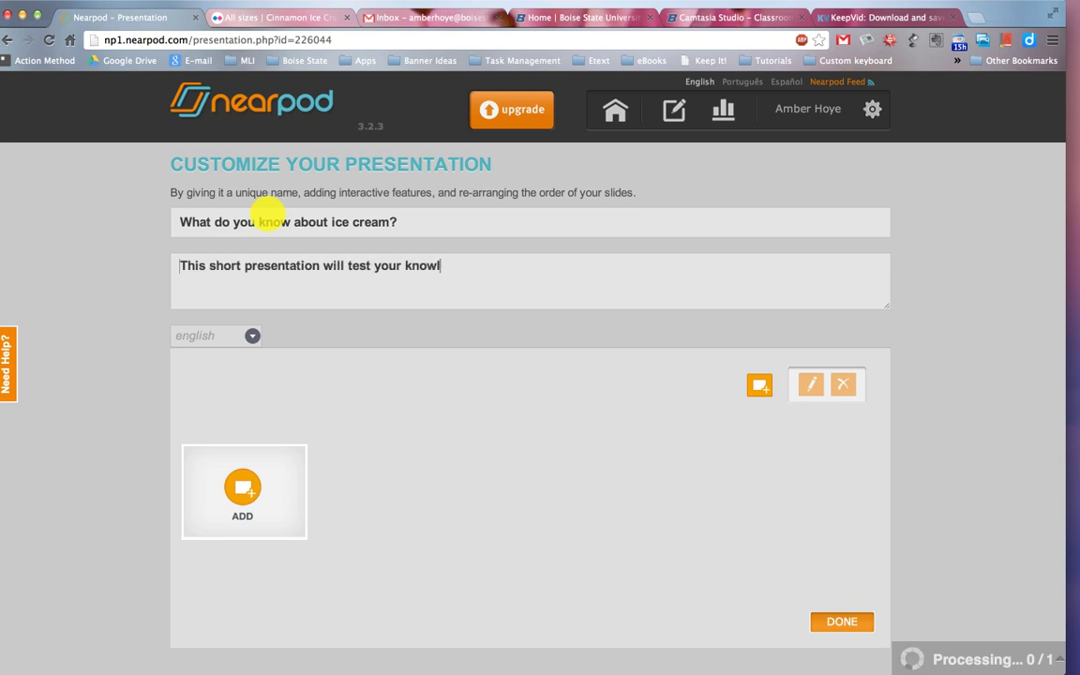
text(edge on ice cream .()
key(BackSpace)
key(BackSpace)
key(BackSpace)
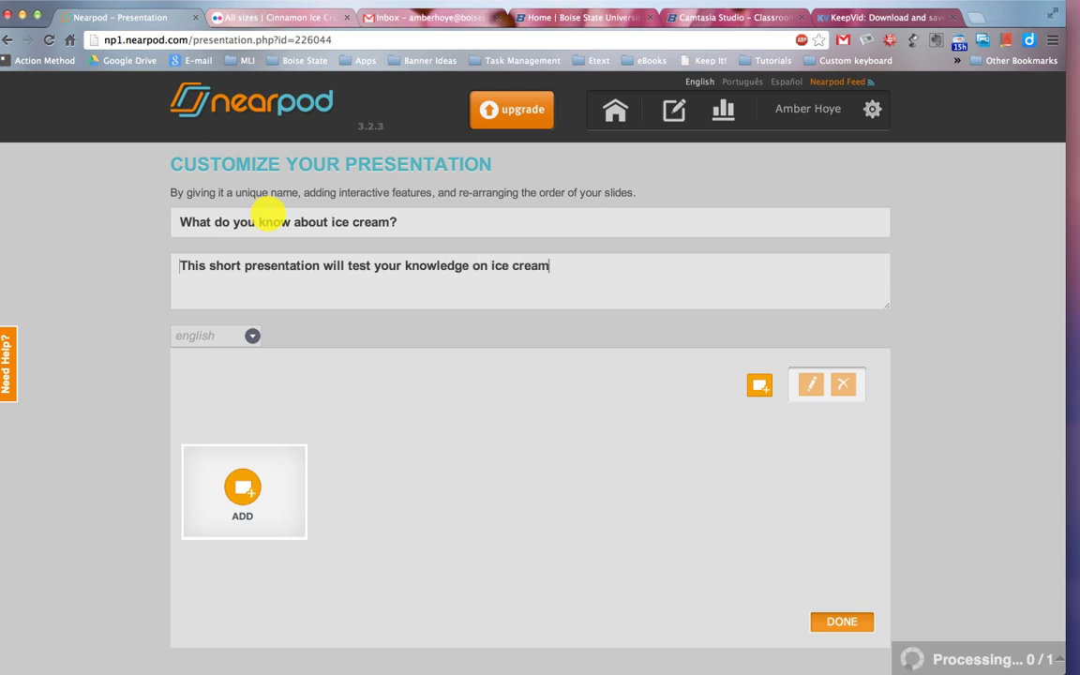
text(. *)
key(BackSpace)
text((Use with Module )
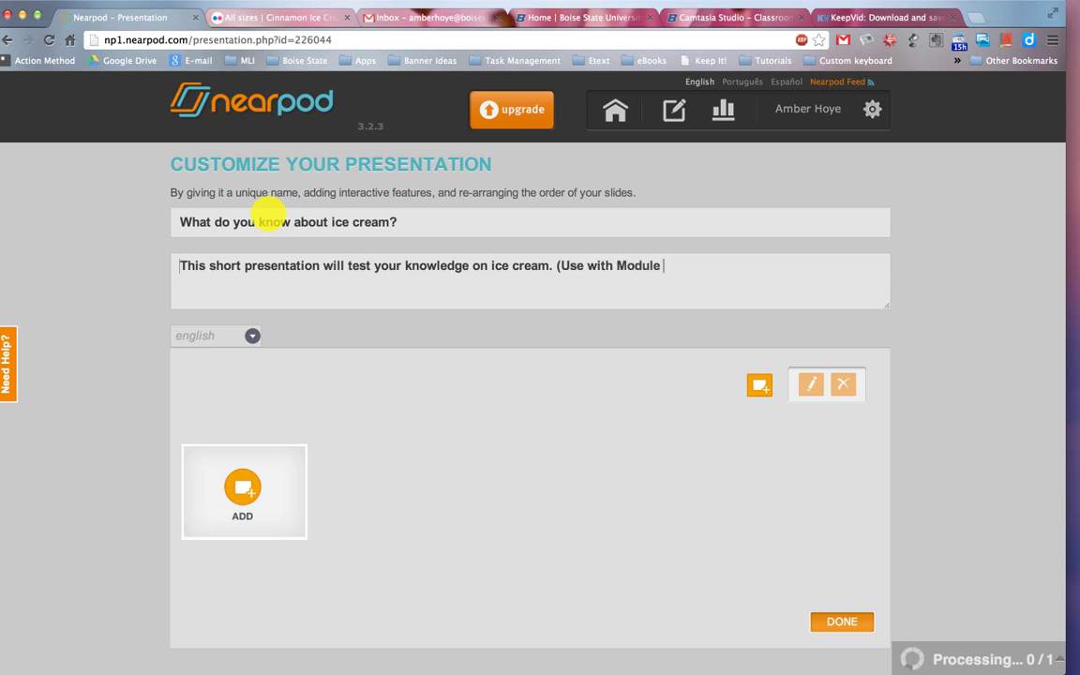
text(one lesson materials))
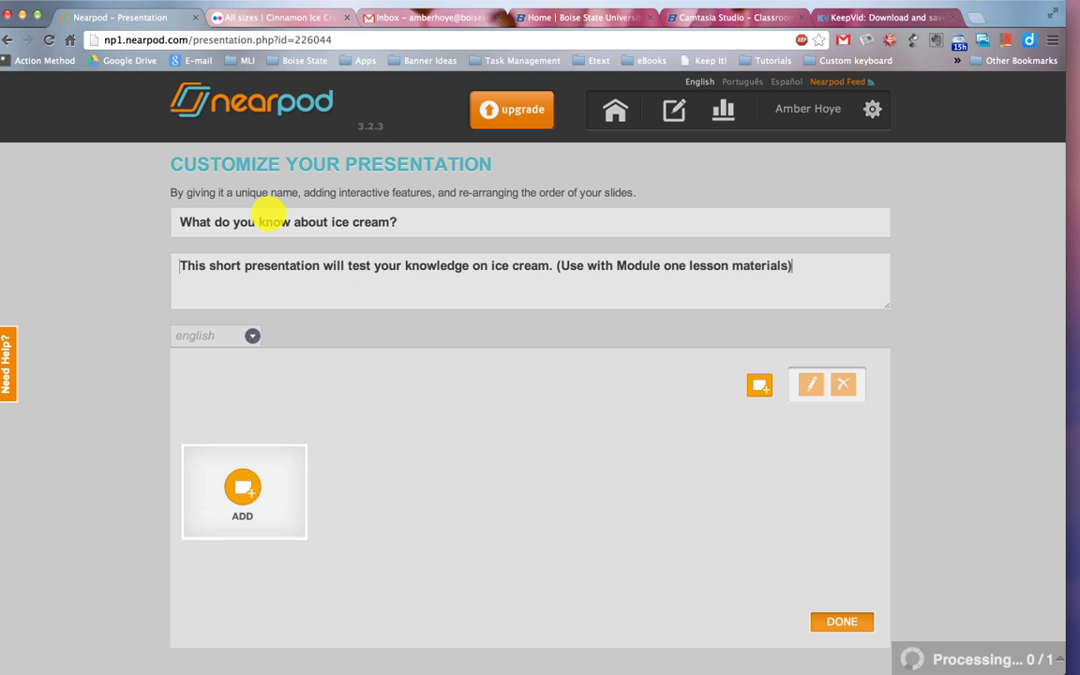
scroll(260, 242, down, 2)
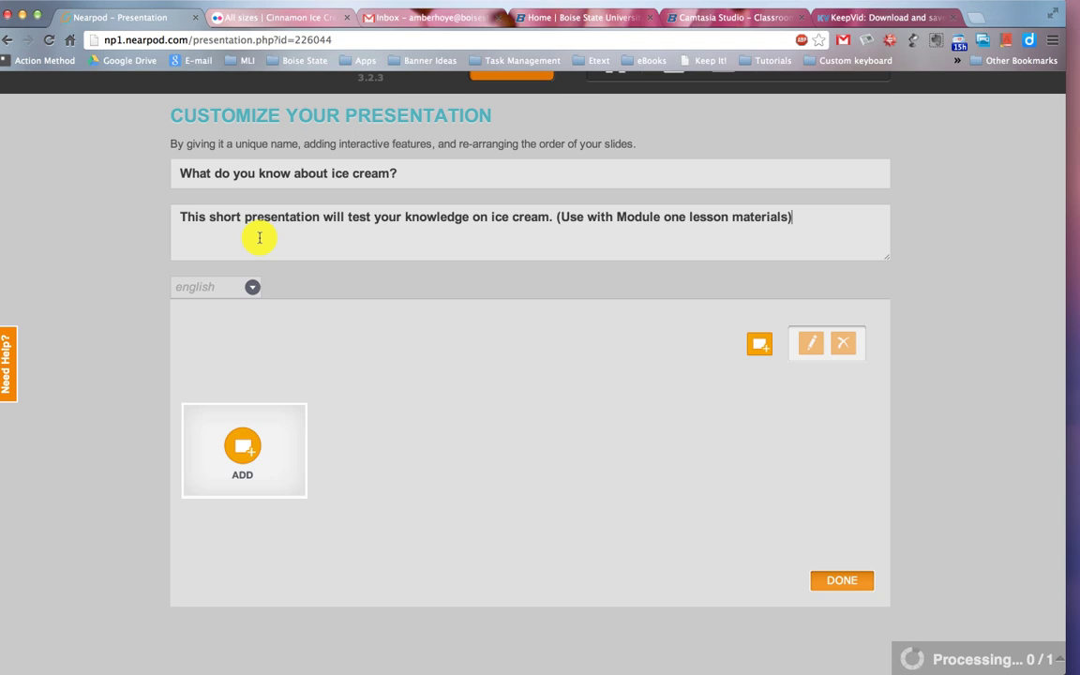
click(234, 436)
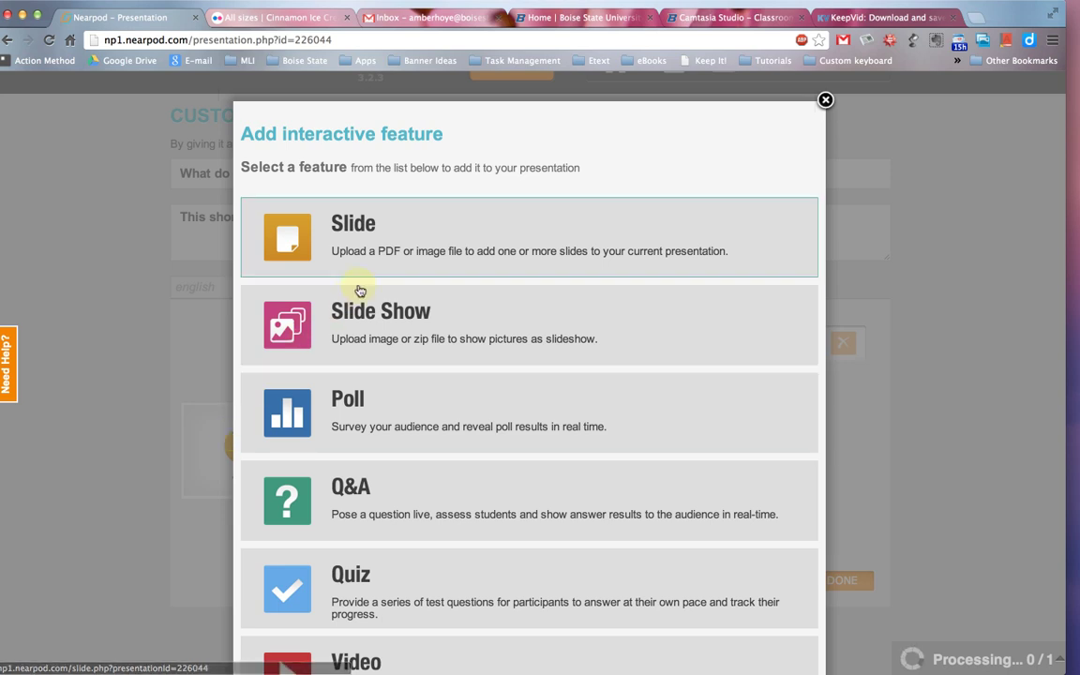
Upload ice_cream_presentation.png from the computer as a slide.
click(377, 230)
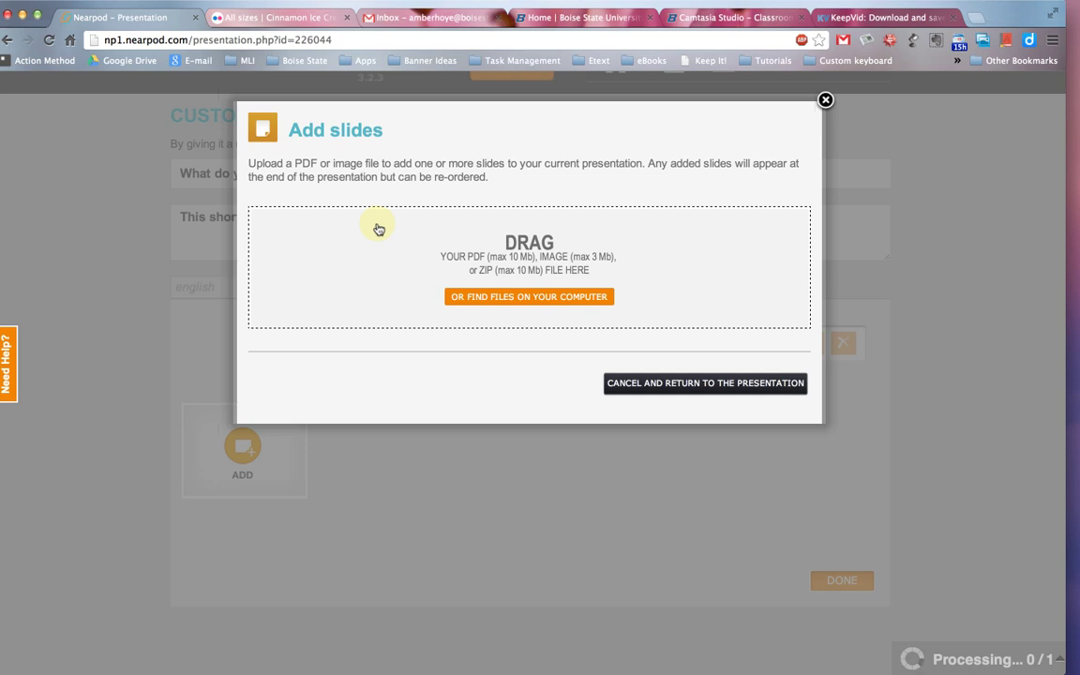
click(500, 297)
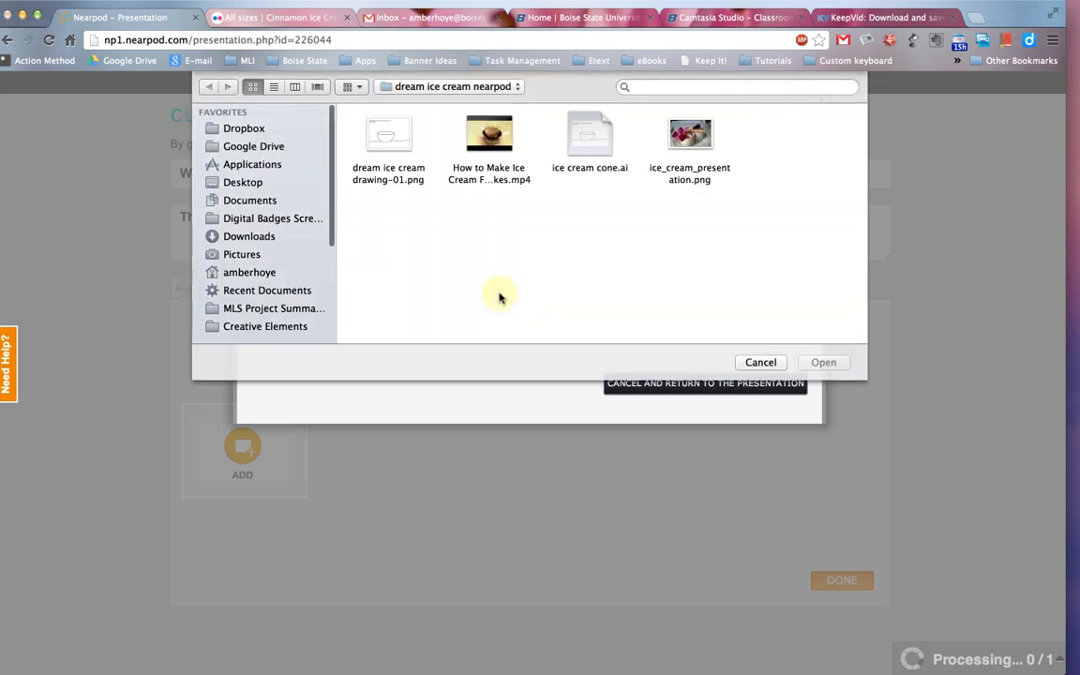
click(699, 138)
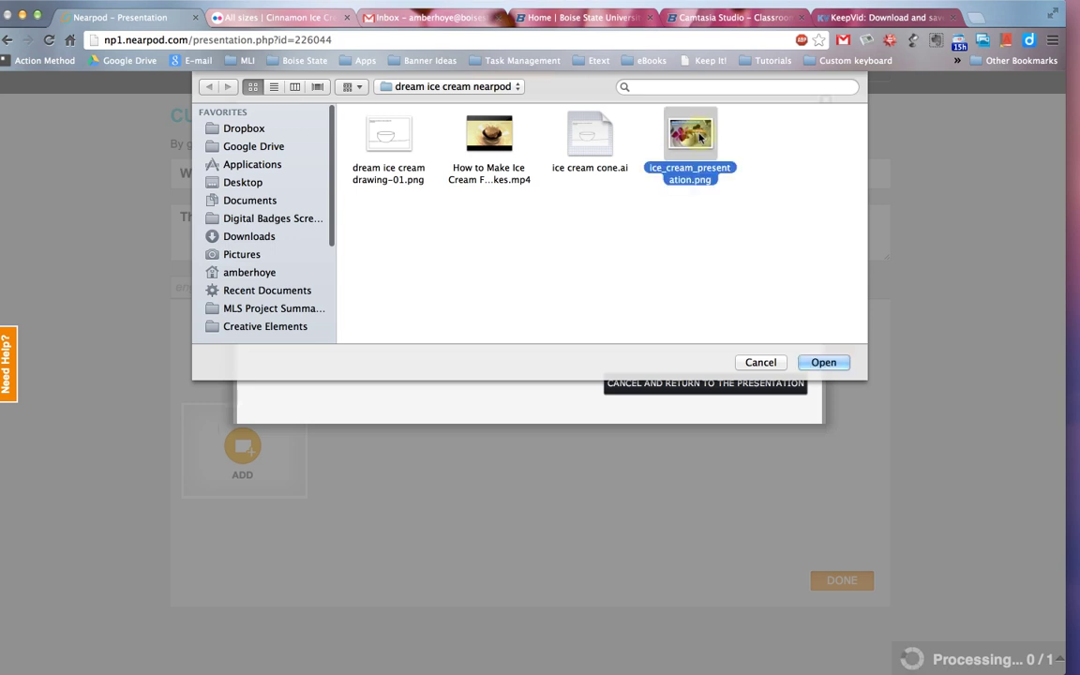
click(825, 363)
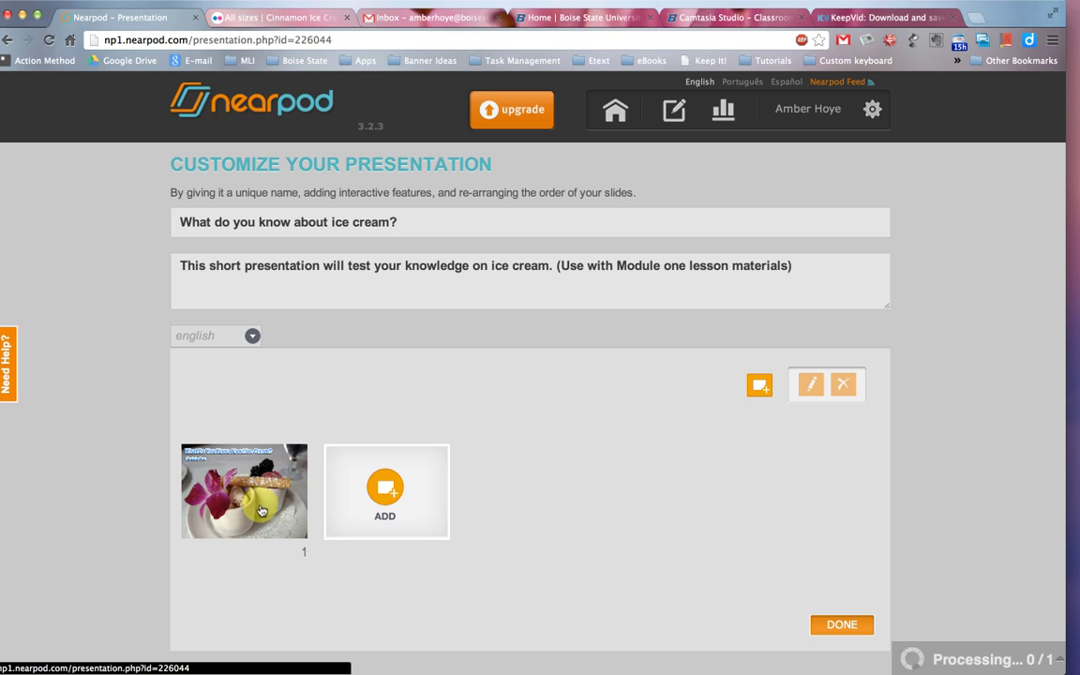
click(387, 489)
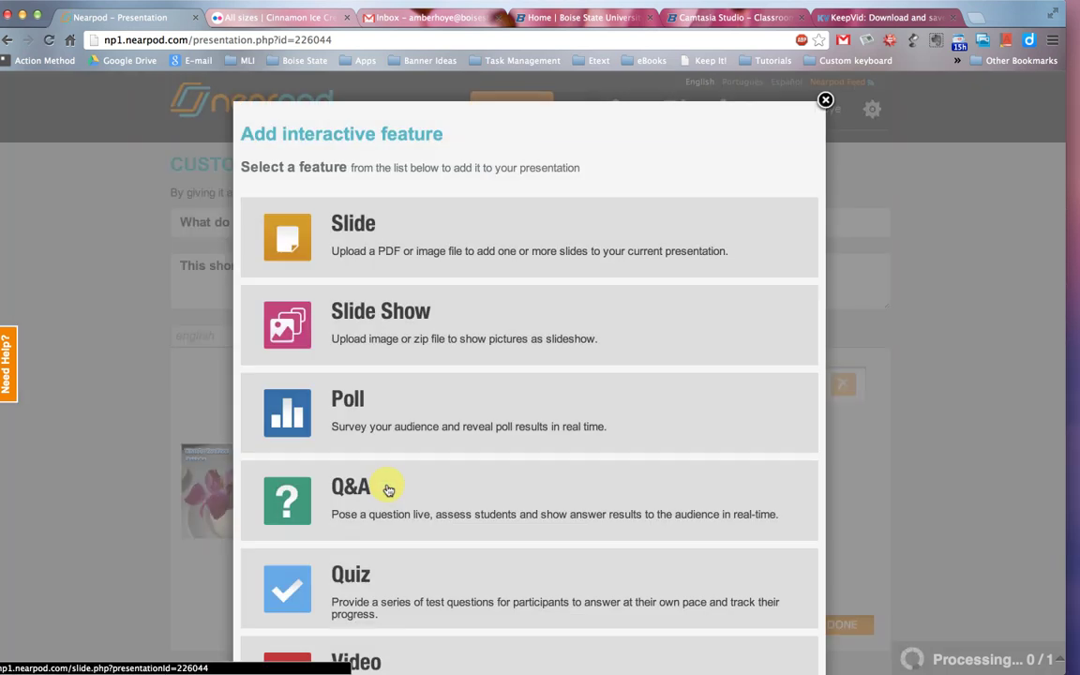
Add a poll asking 'What is your favorite ice cream flavor?'.
click(380, 428)
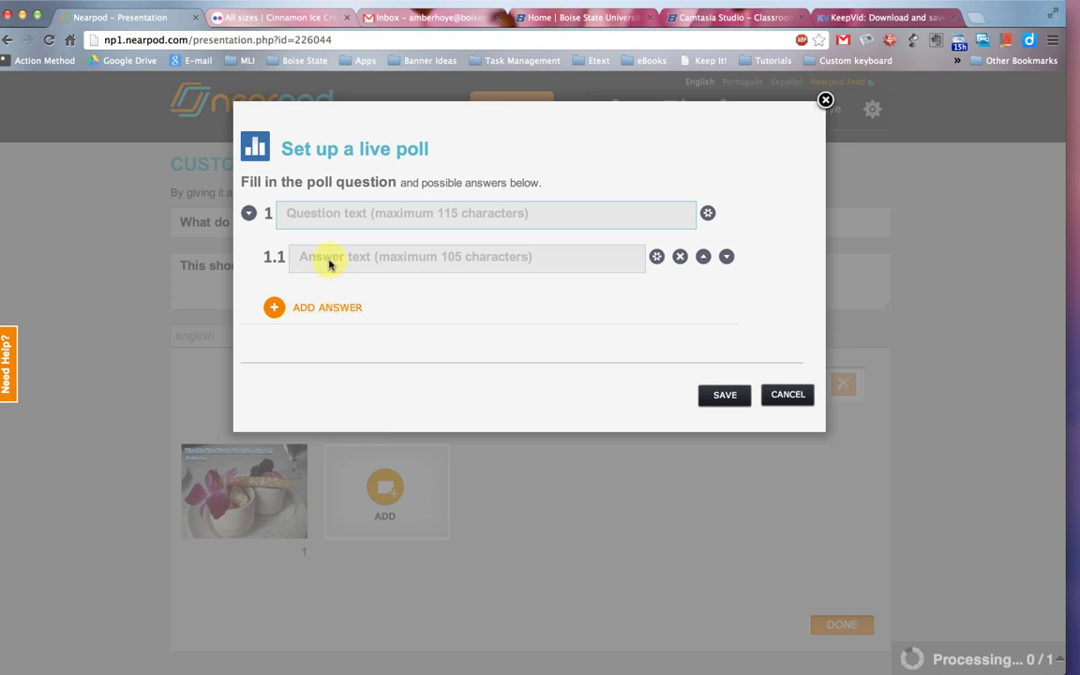
click(325, 213)
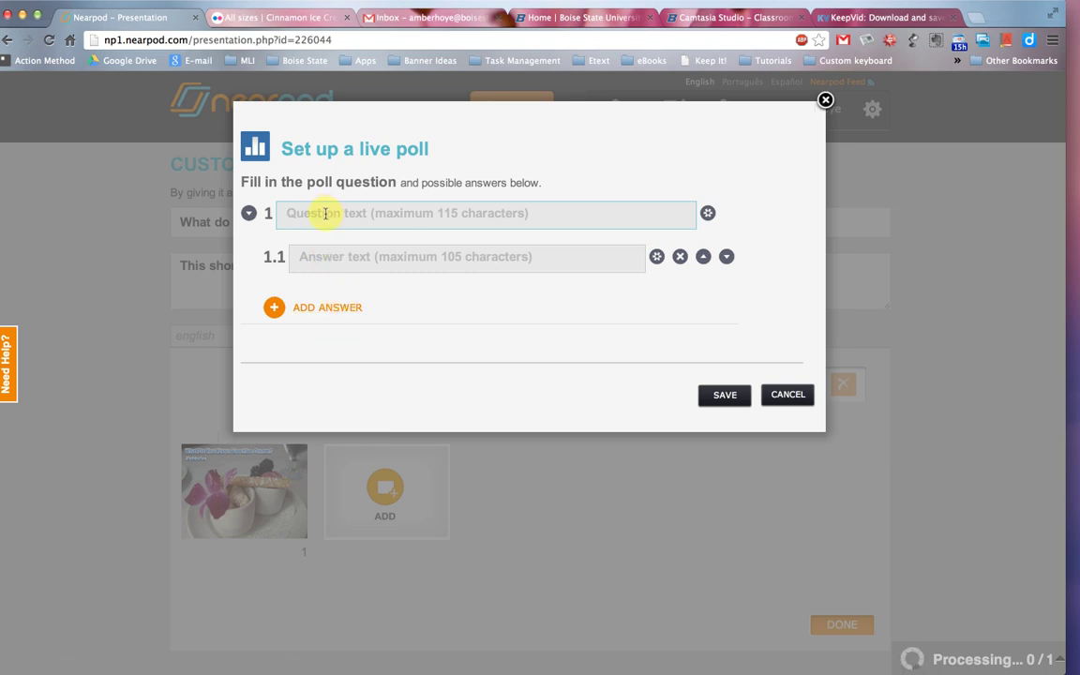
text(What i)
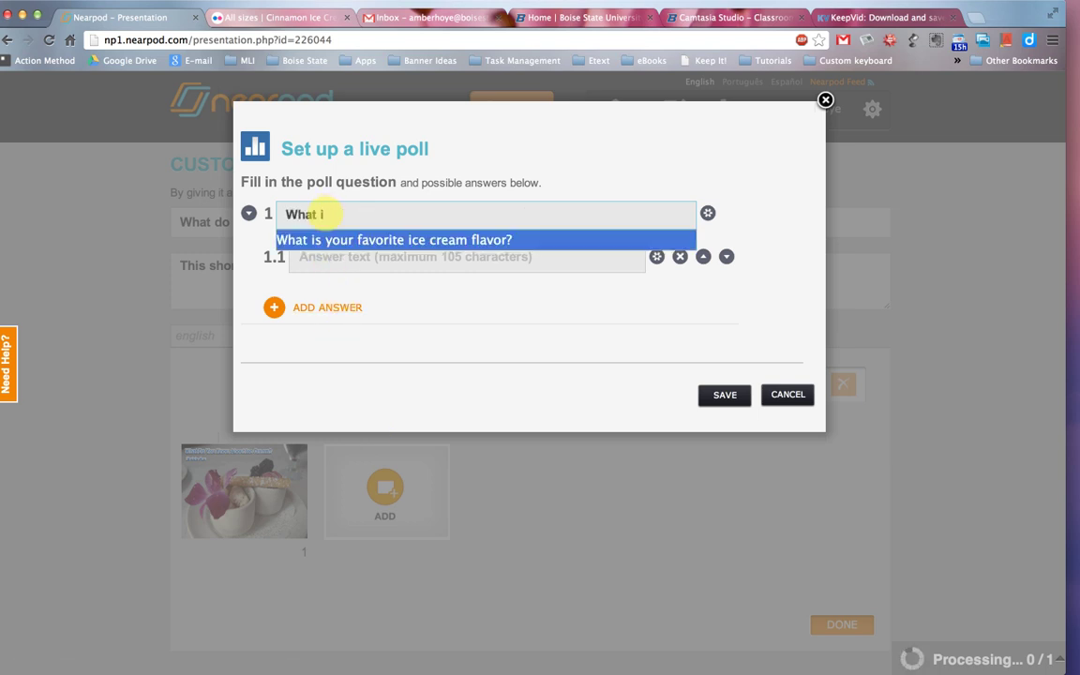
key(Tab)
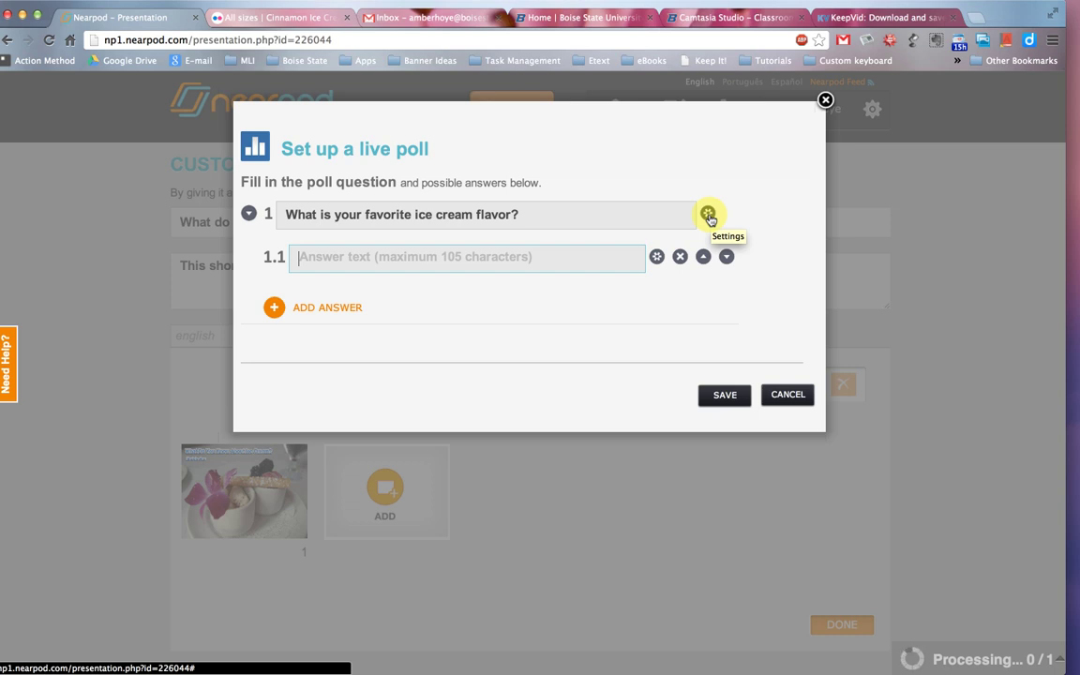
click(709, 216)
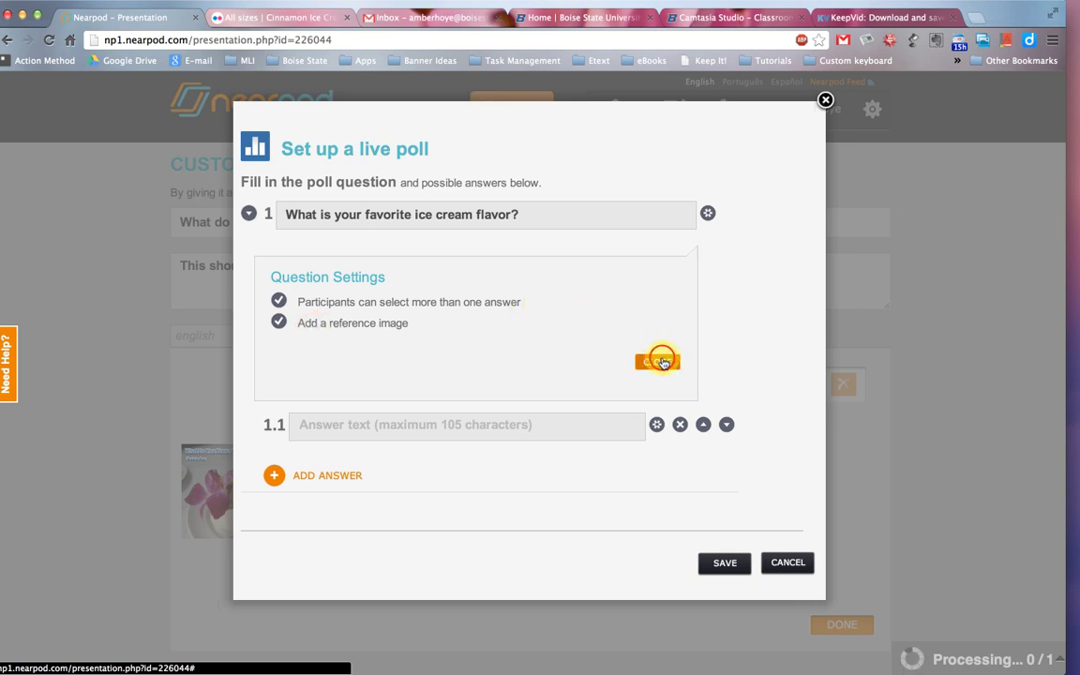
click(659, 362)
Give the poll answers Pistachio, Chocolate and Vanilla, plus a fourth answer.
click(508, 262)
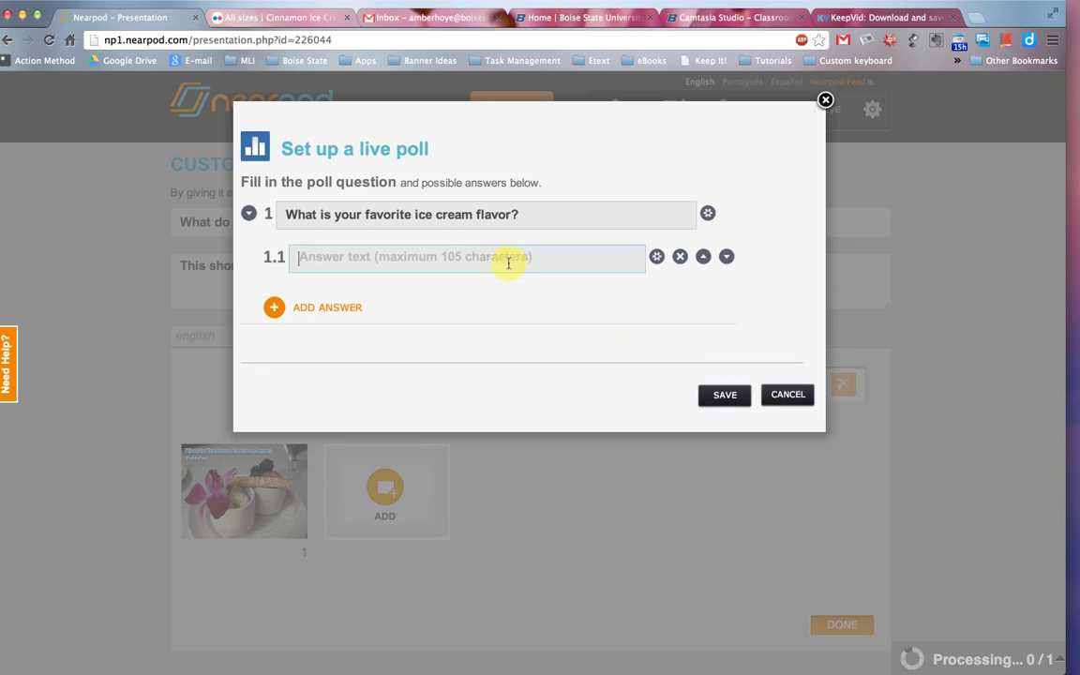
text(Pisc)
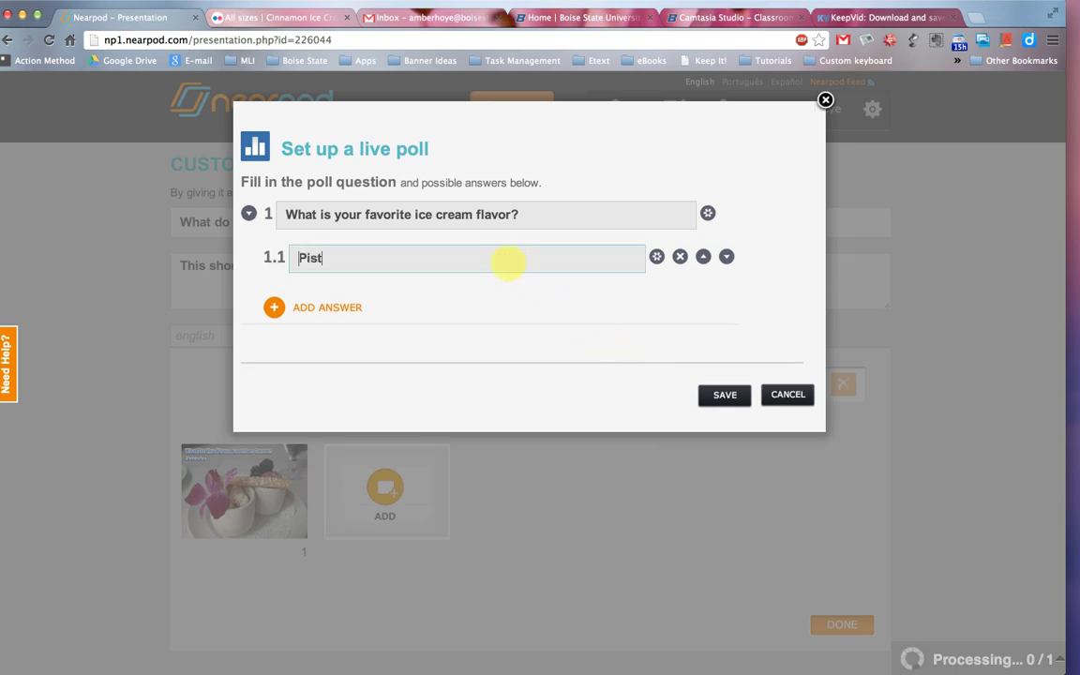
text(achio)
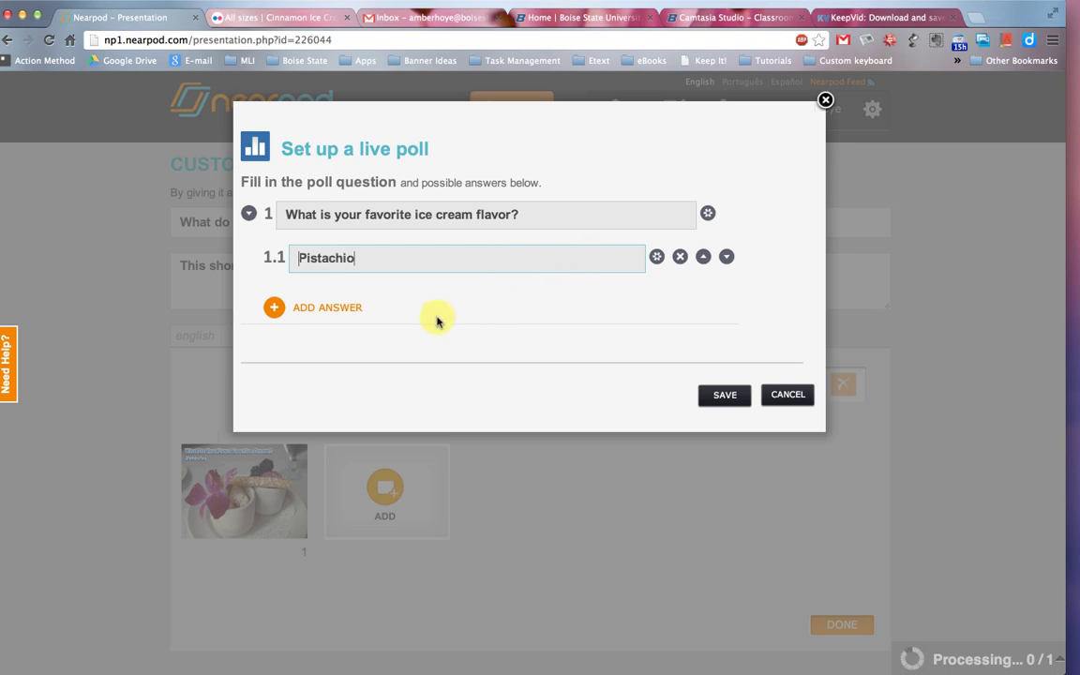
click(323, 307)
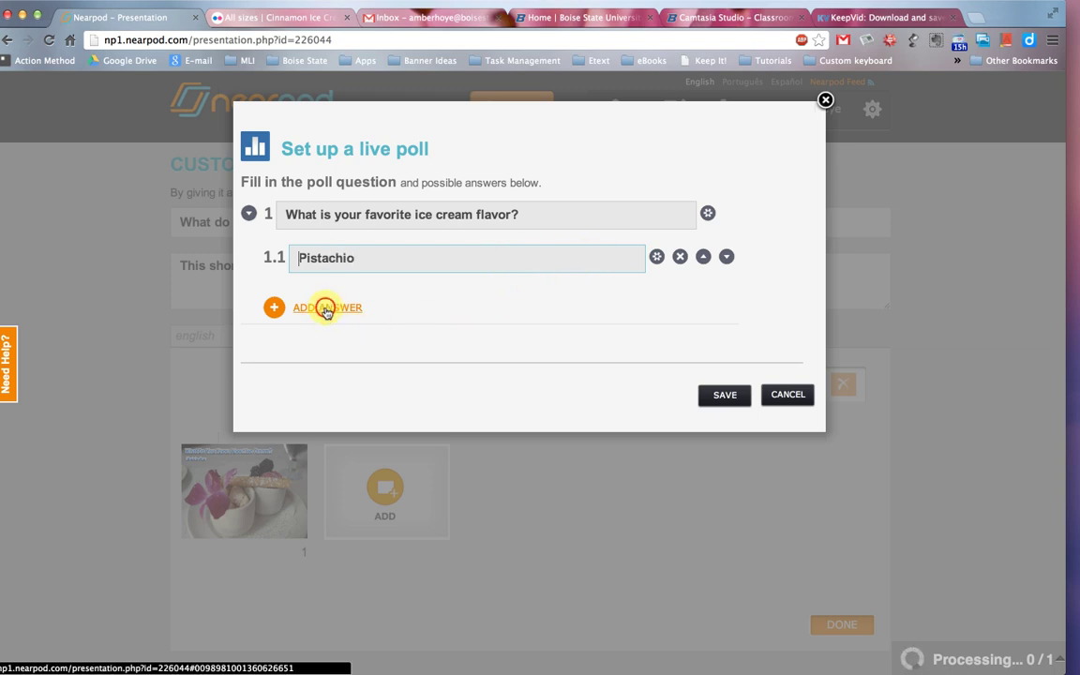
click(351, 307)
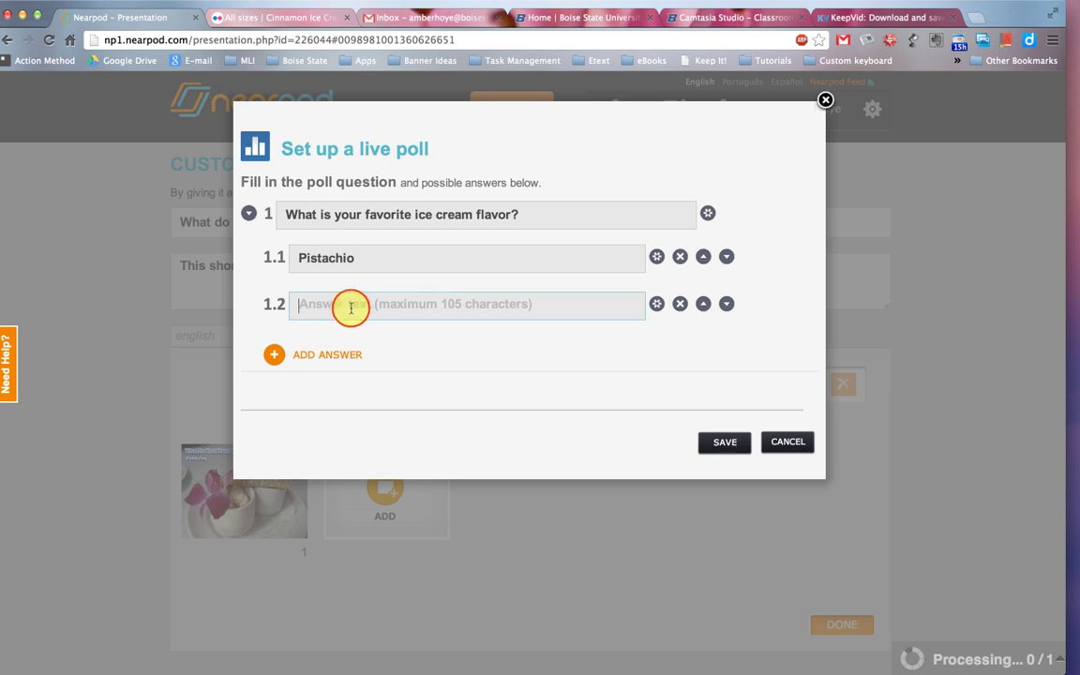
text(Chocolate)
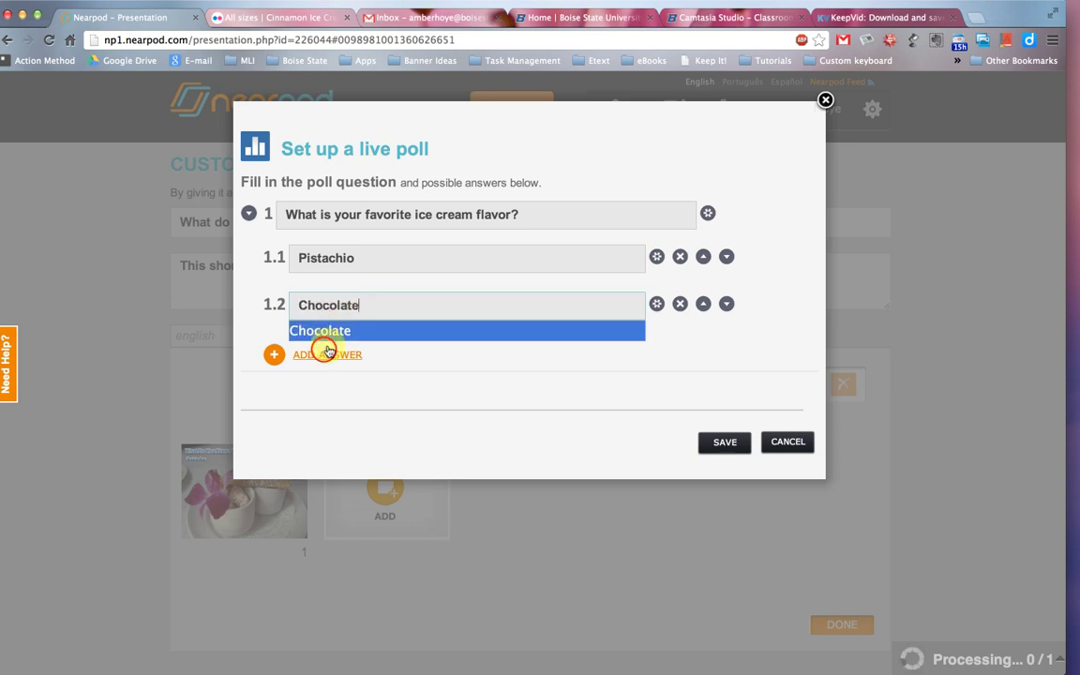
click(321, 332)
click(324, 354)
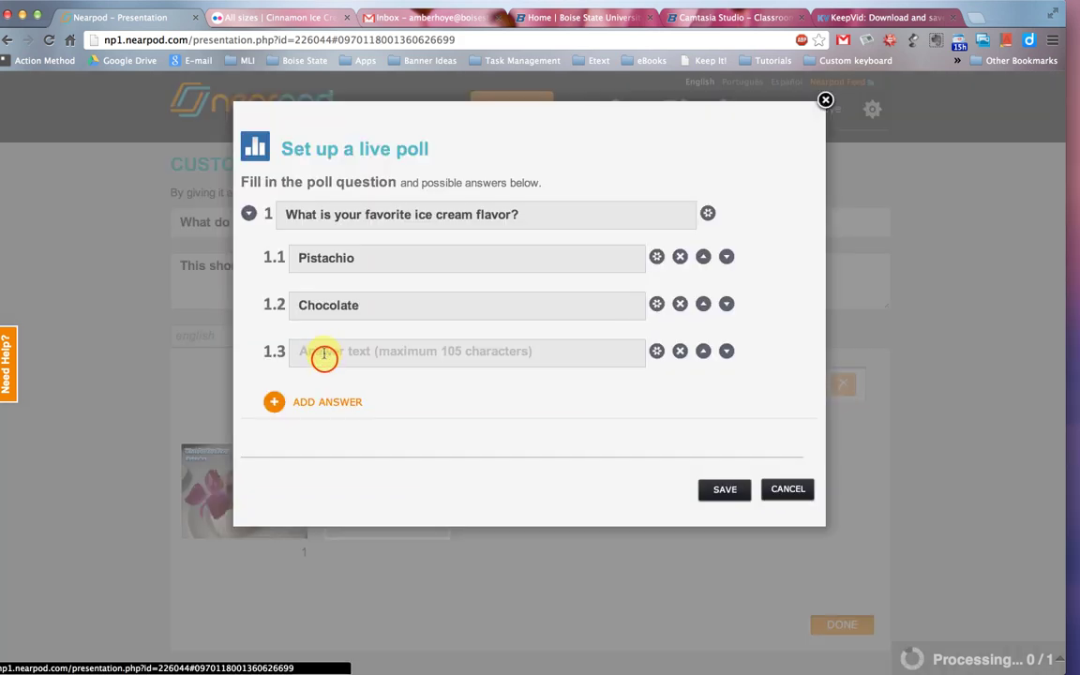
text(Vanilla)
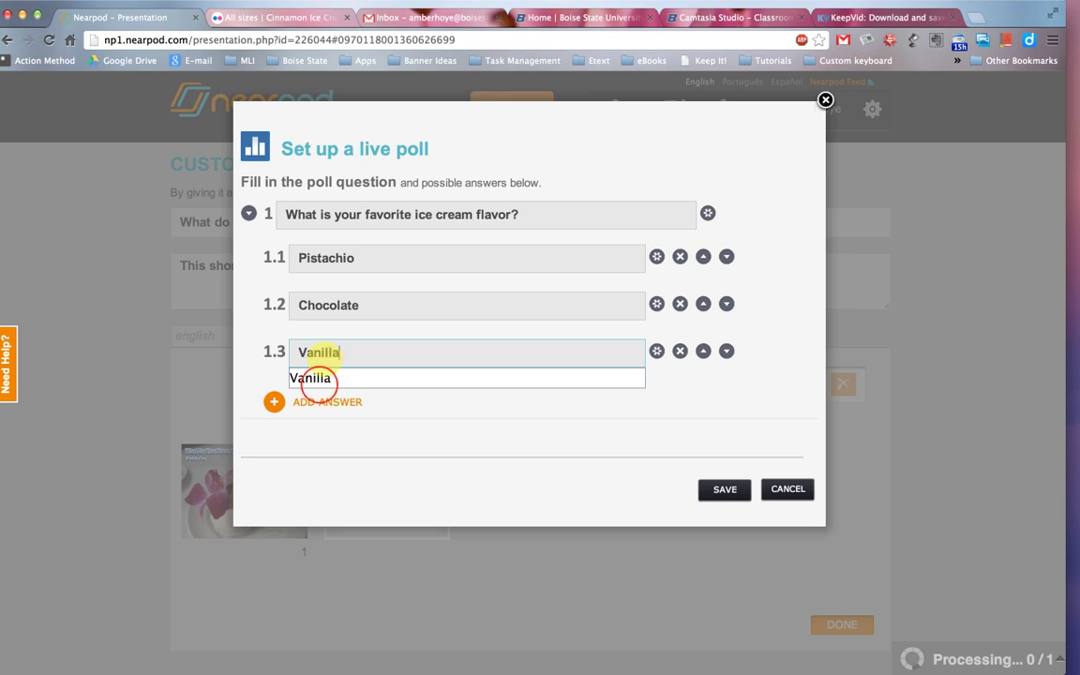
click(317, 379)
click(330, 403)
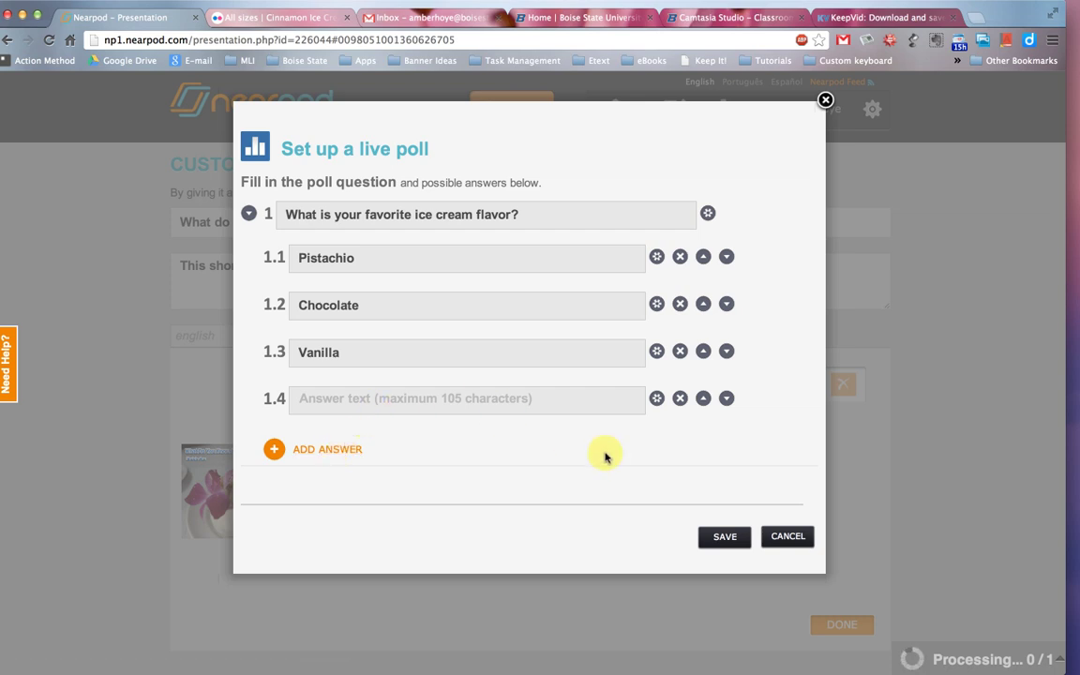
click(657, 399)
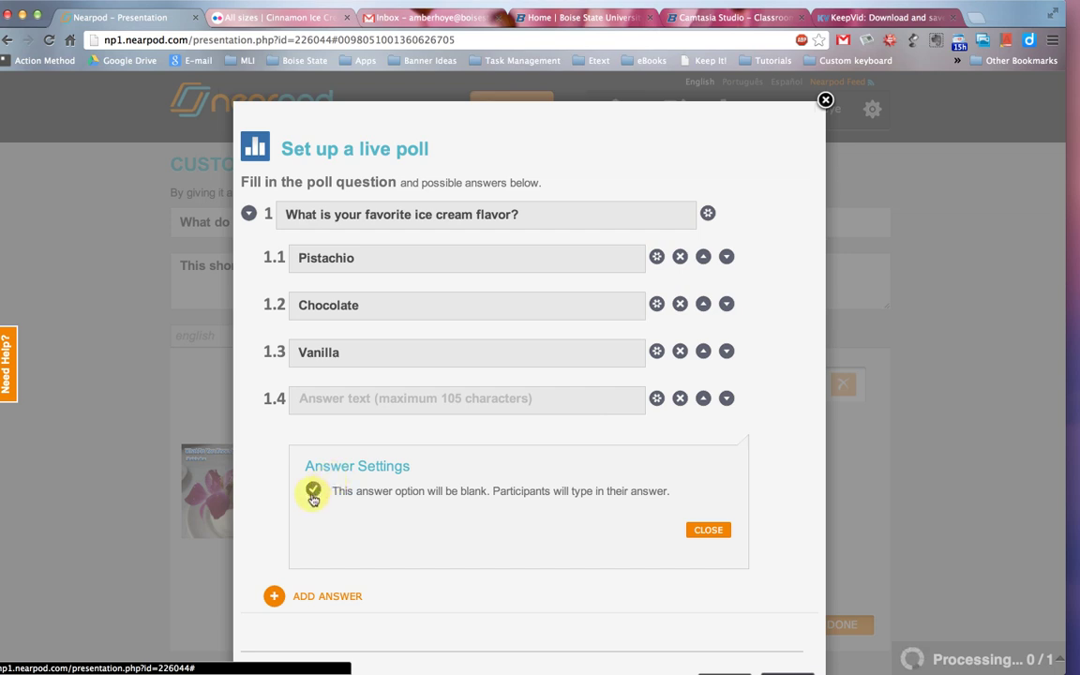
Make the fourth poll answer blank and save the poll slide.
click(313, 494)
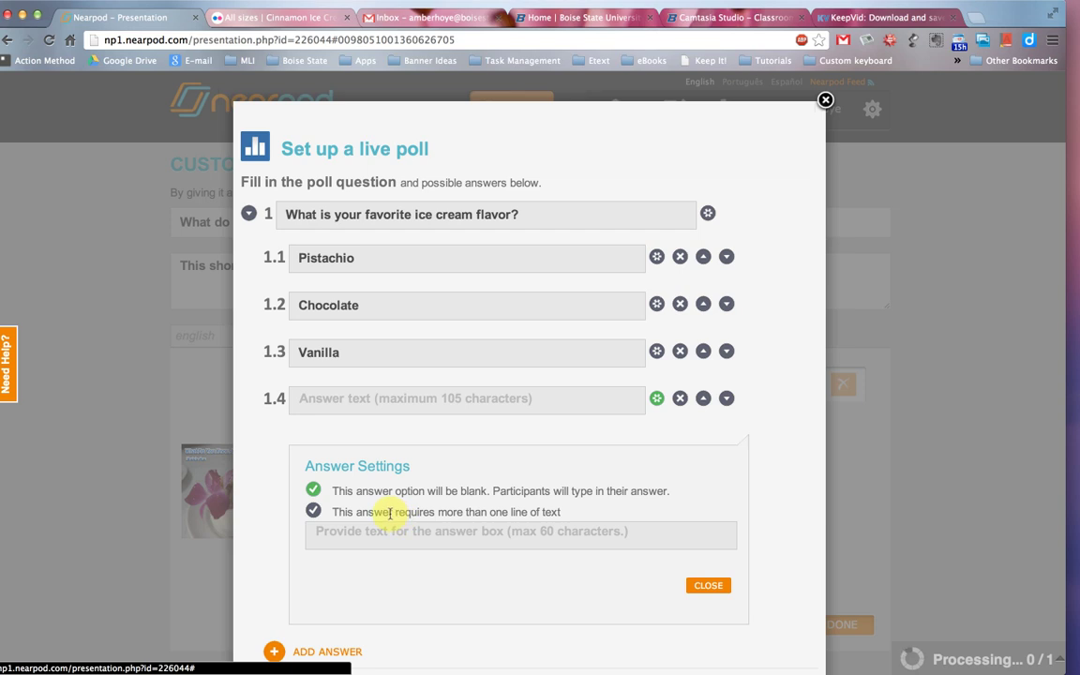
click(709, 588)
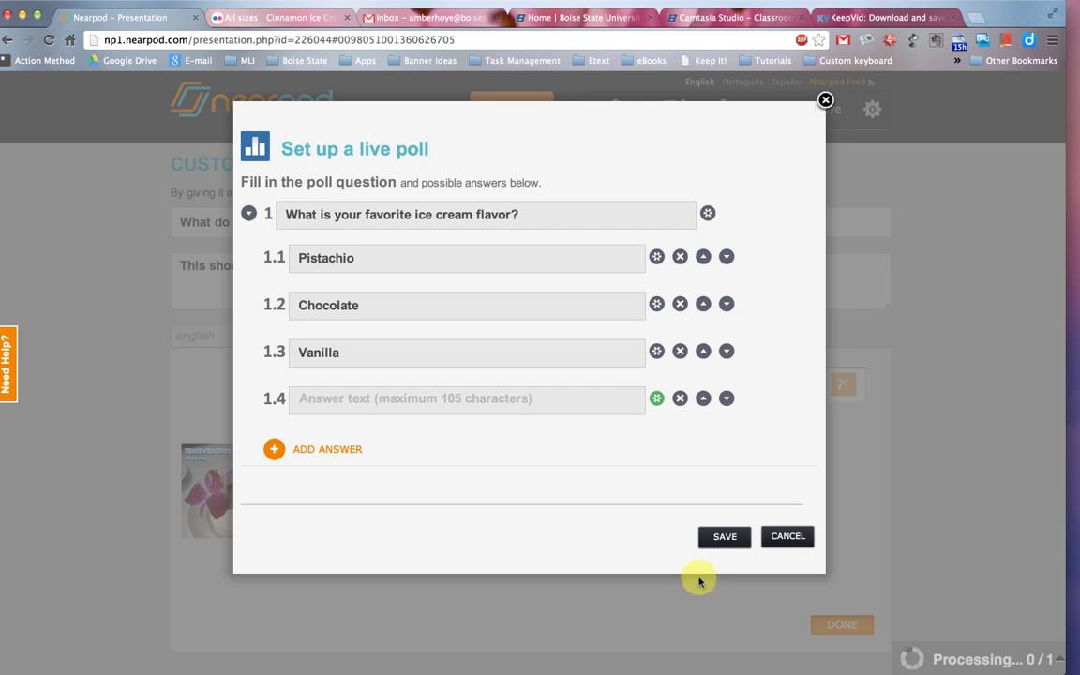
click(722, 540)
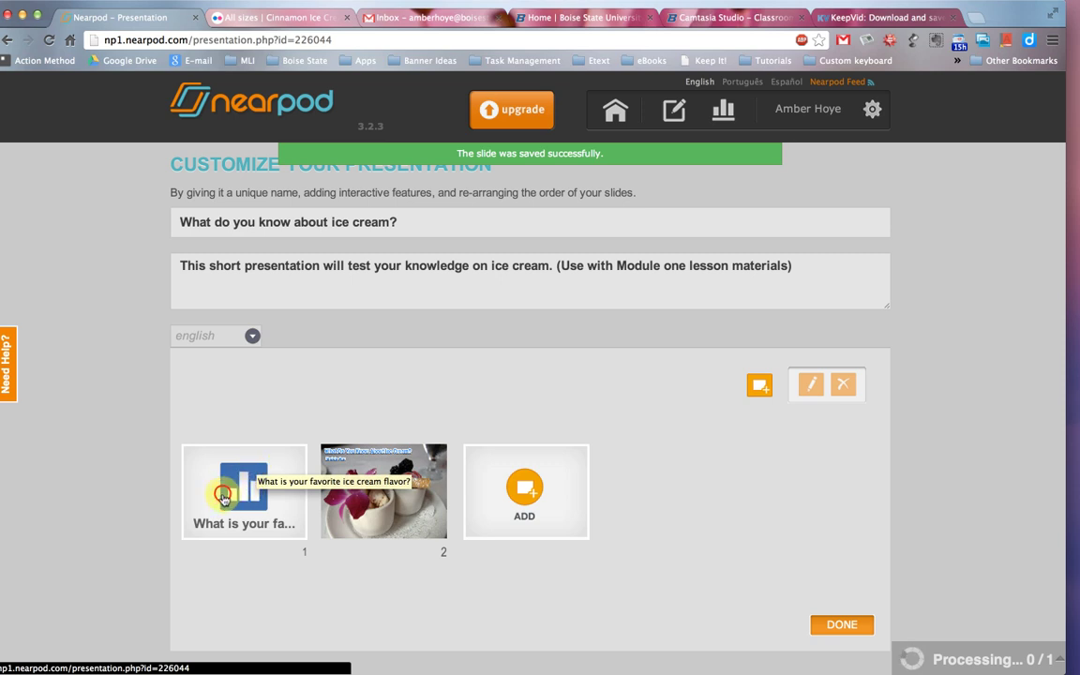
Drag the poll slide thumbnail to follow the ice cream image slide.
drag(199, 448, 372, 487)
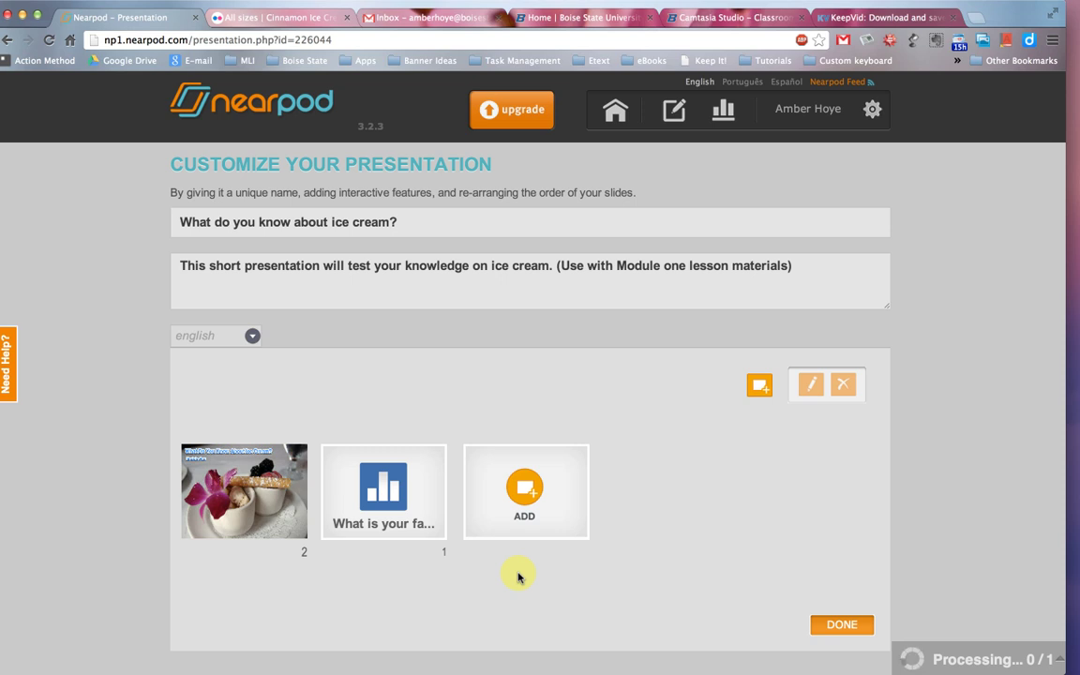
Upload the how-to-make-ice-cream .mp4 file from the computer as a video slide.
click(524, 468)
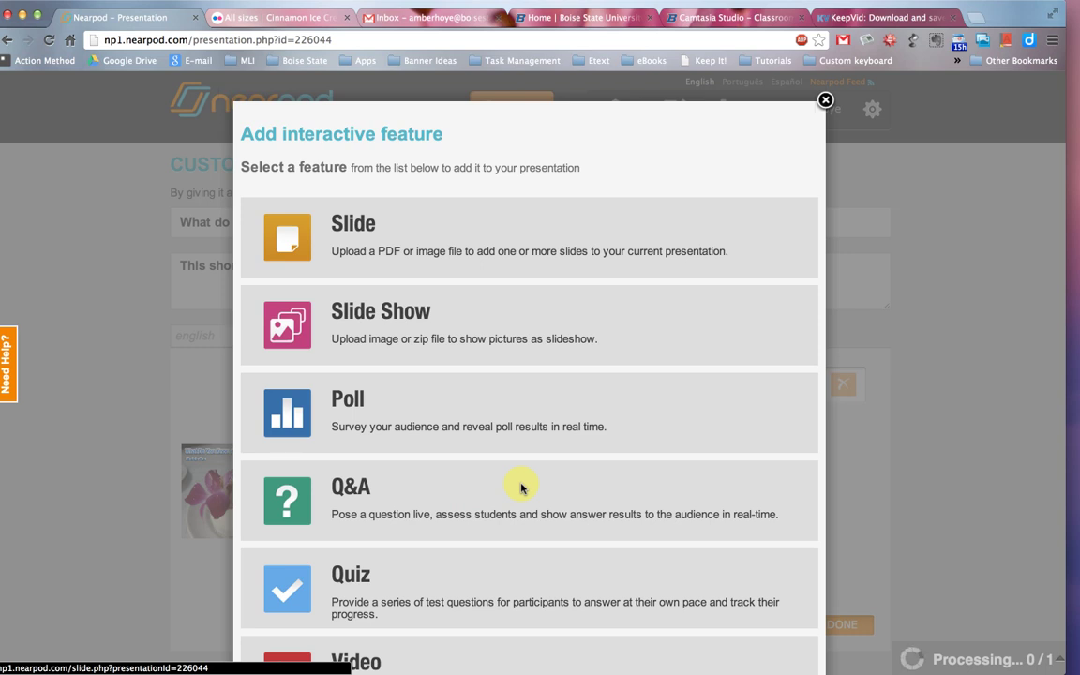
scroll(516, 487, down, 5)
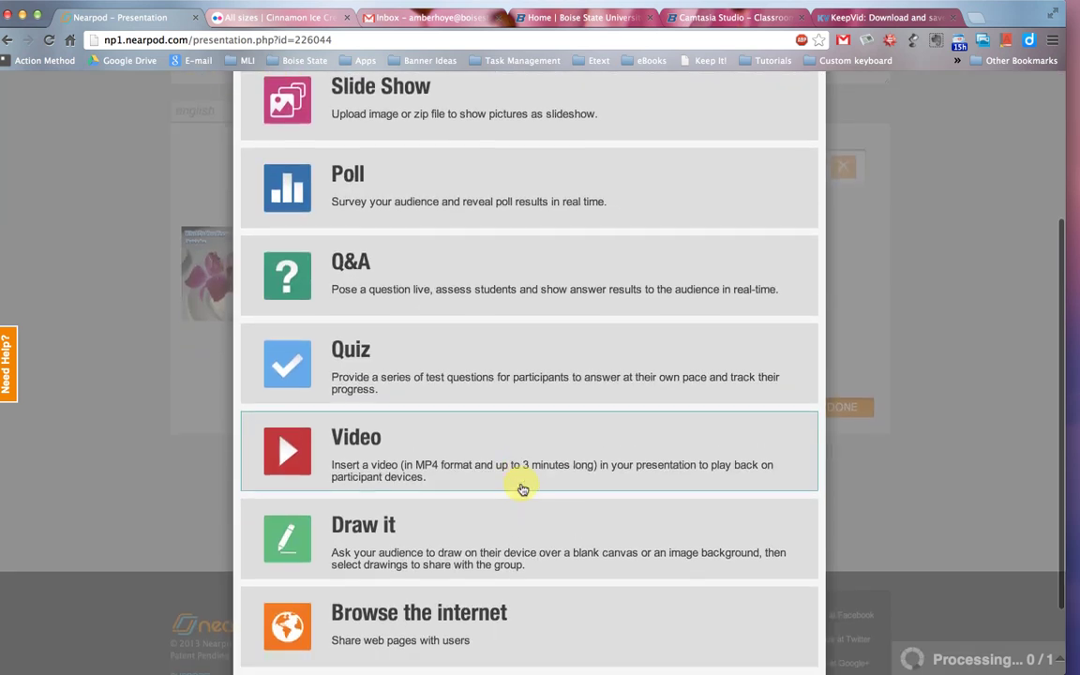
click(481, 415)
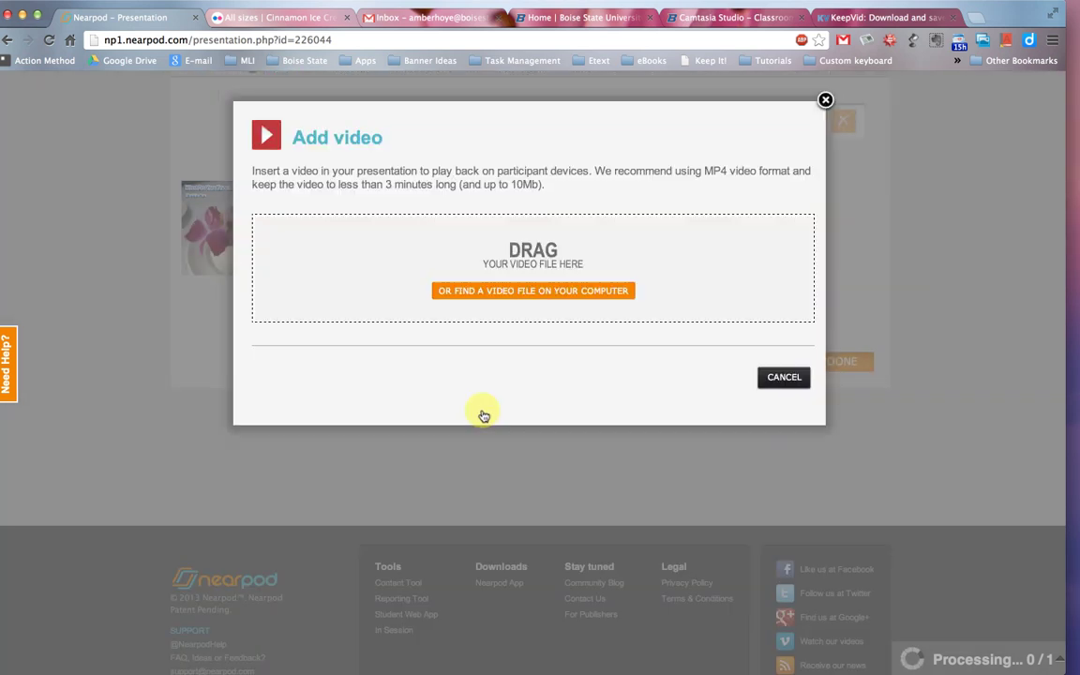
click(478, 290)
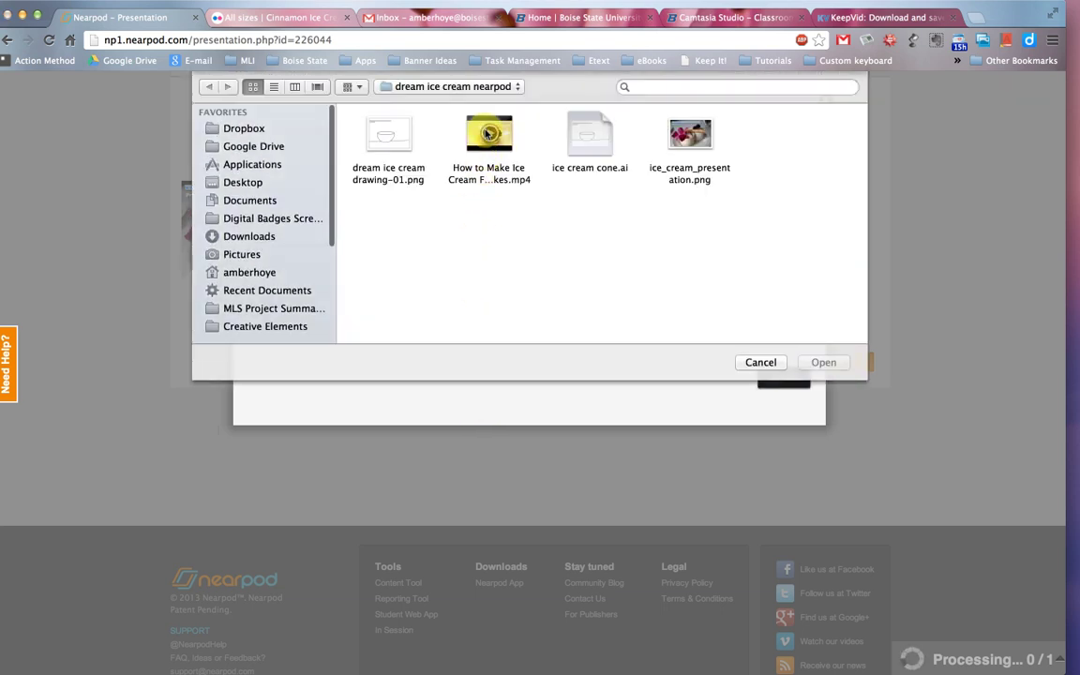
click(490, 134)
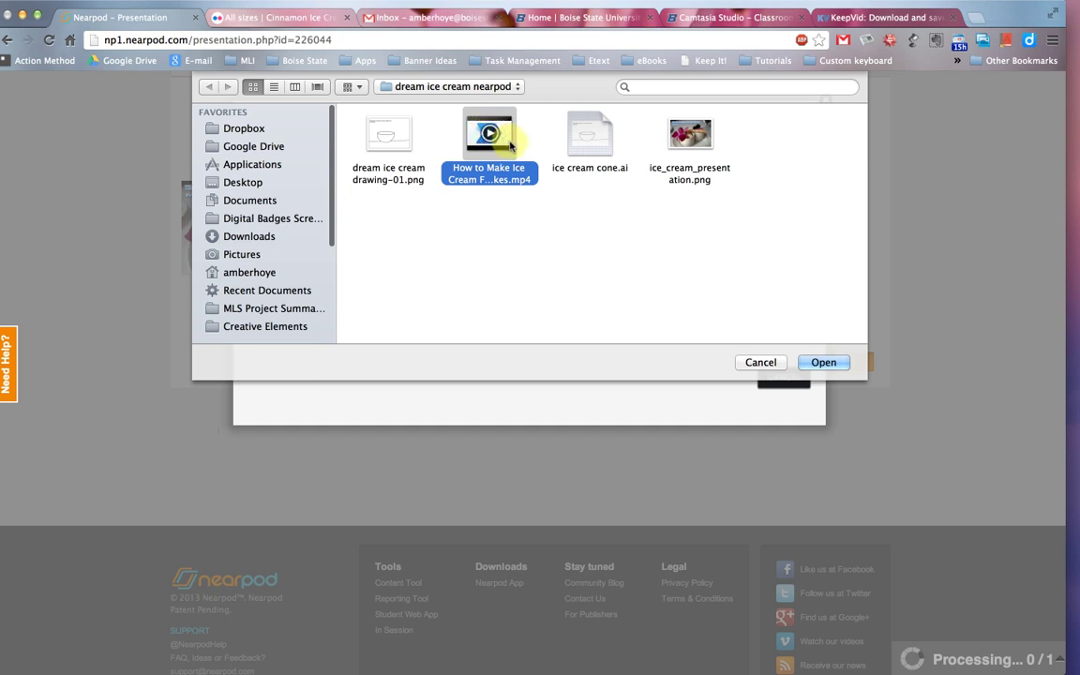
click(822, 362)
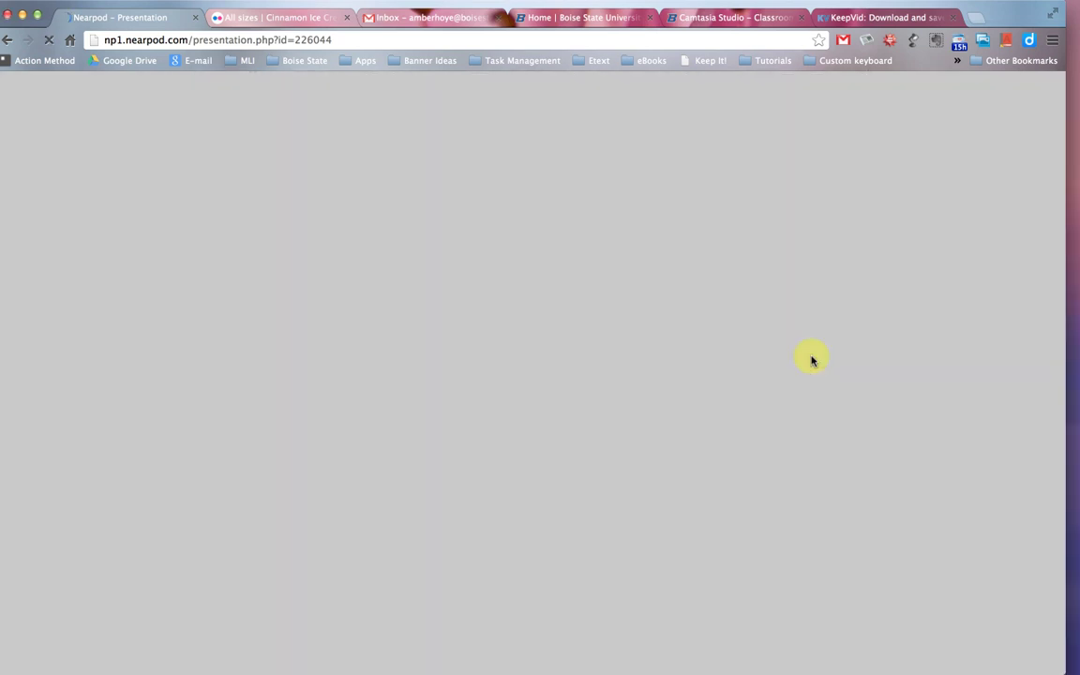
scroll(688, 391, down, 1)
scroll(687, 390, down, 3)
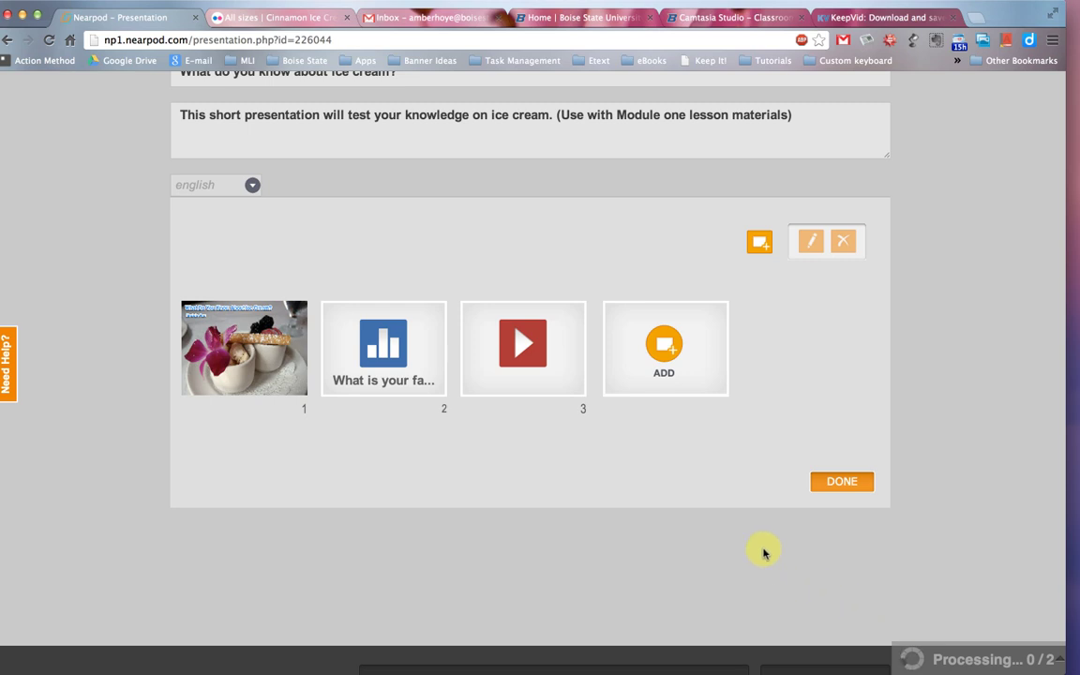
Add a Draw it slide with instructions 'Please share your favorite ice cream sundae'.
click(656, 344)
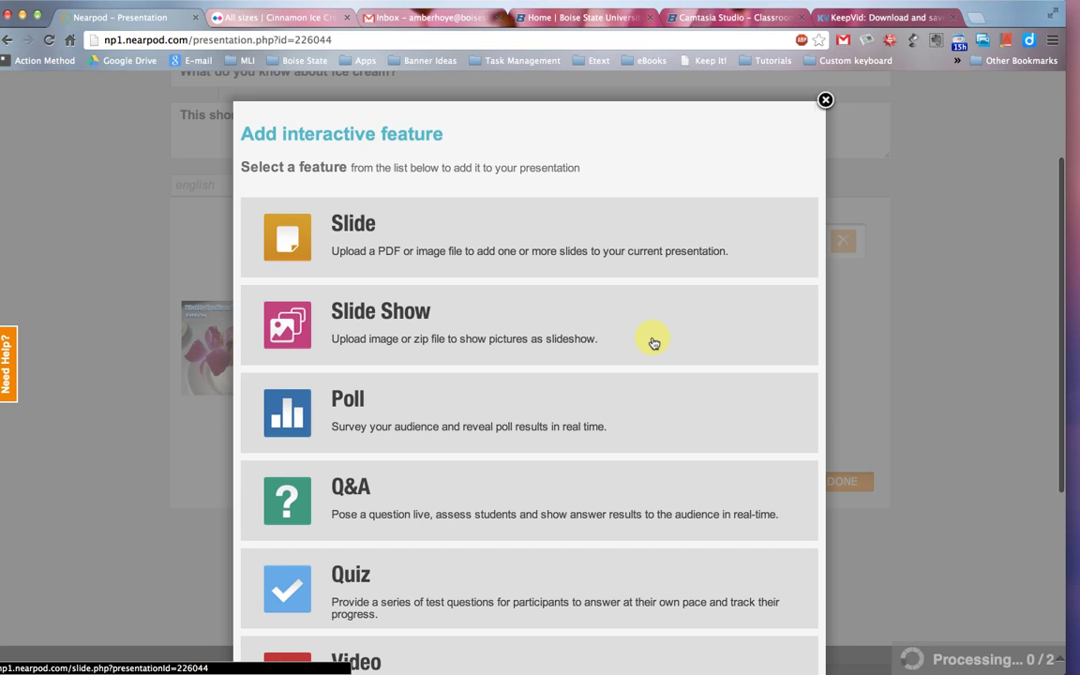
scroll(654, 343, down, 6)
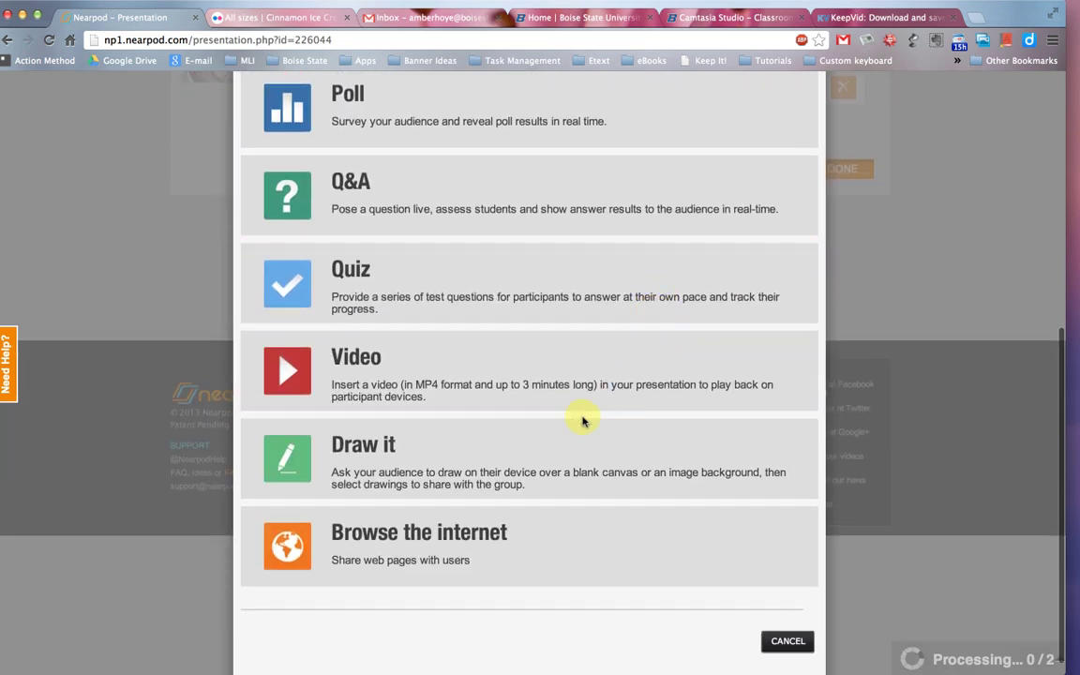
click(560, 458)
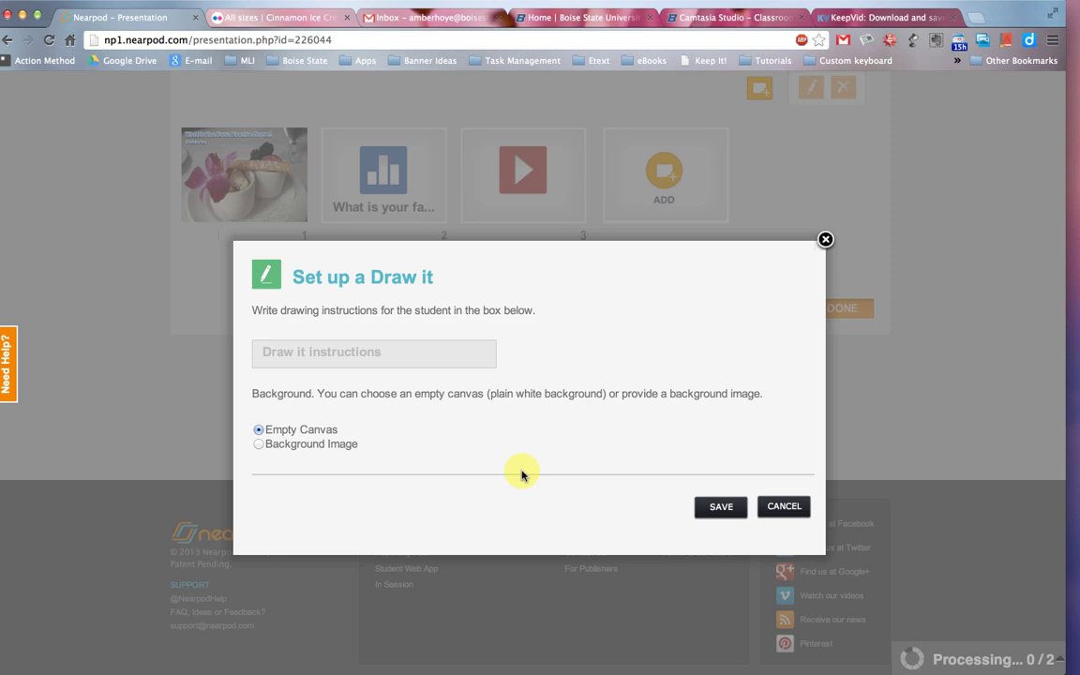
click(378, 347)
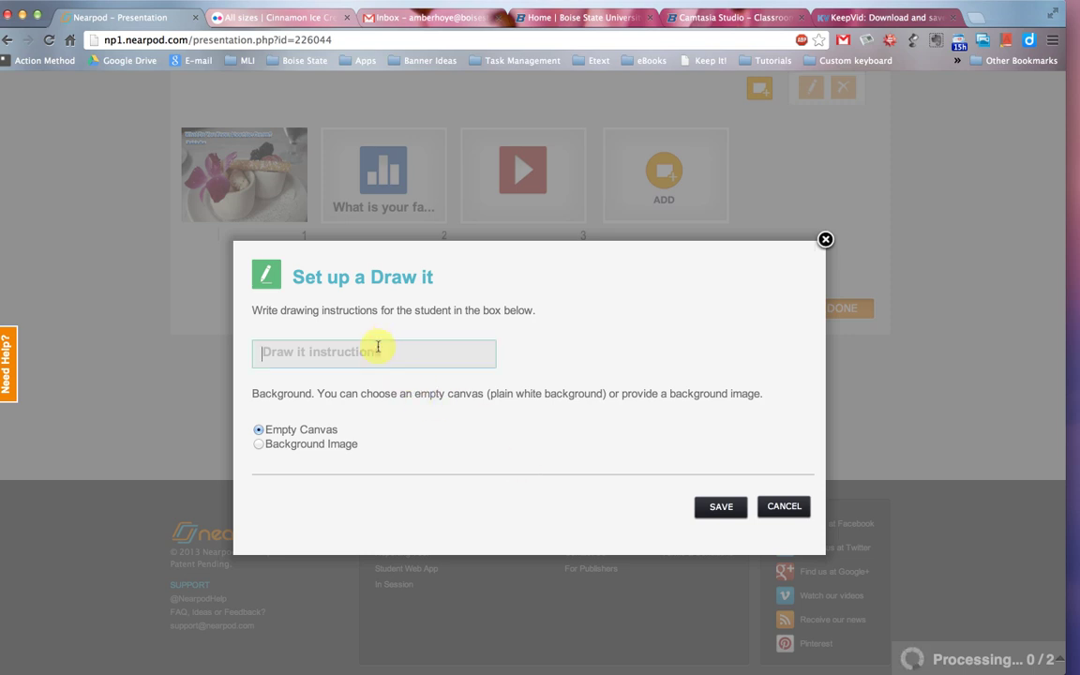
text(Please sh)
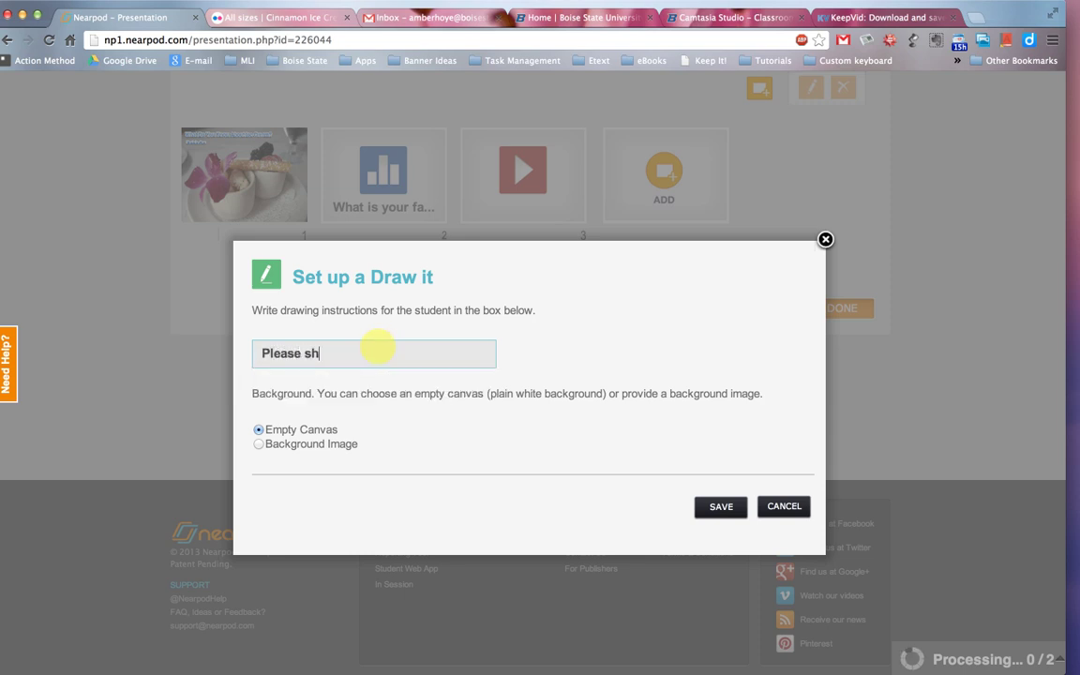
text(are your favorite i)
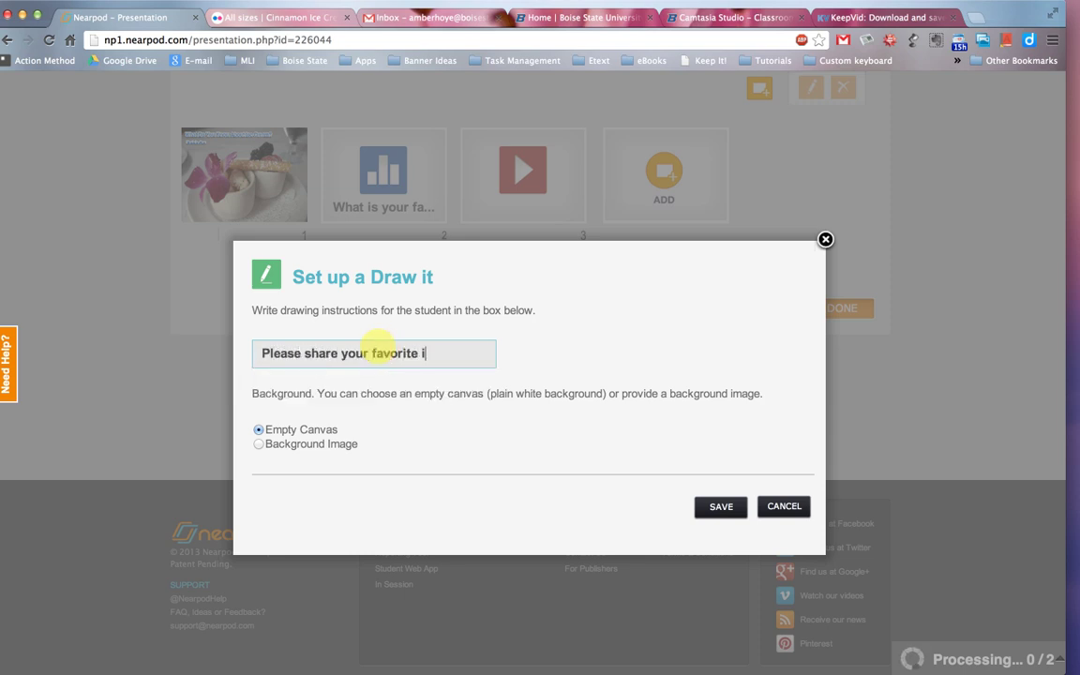
text(ce cream sundae)
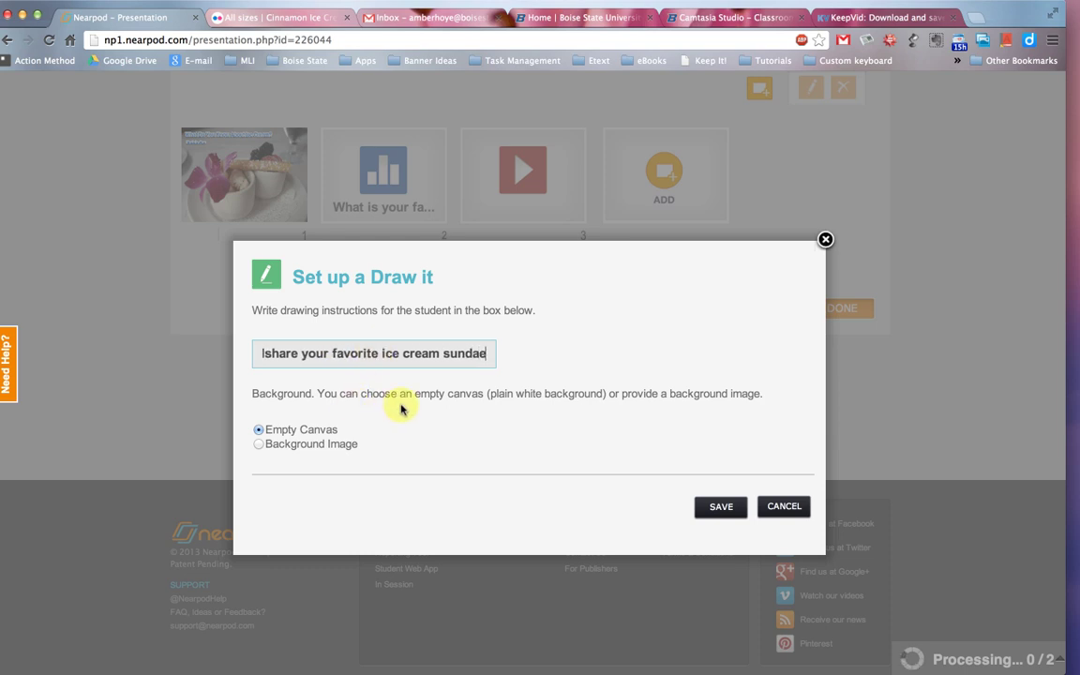
Set dream ice cream drawing-01.png as the drawing background and save the slide.
click(259, 444)
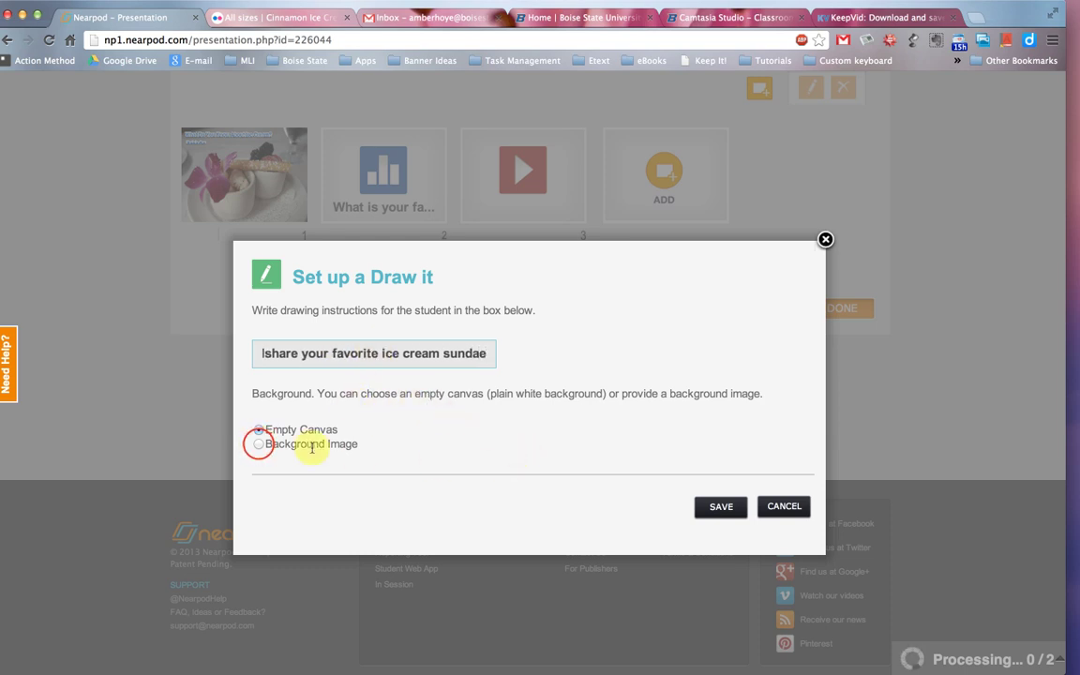
click(523, 566)
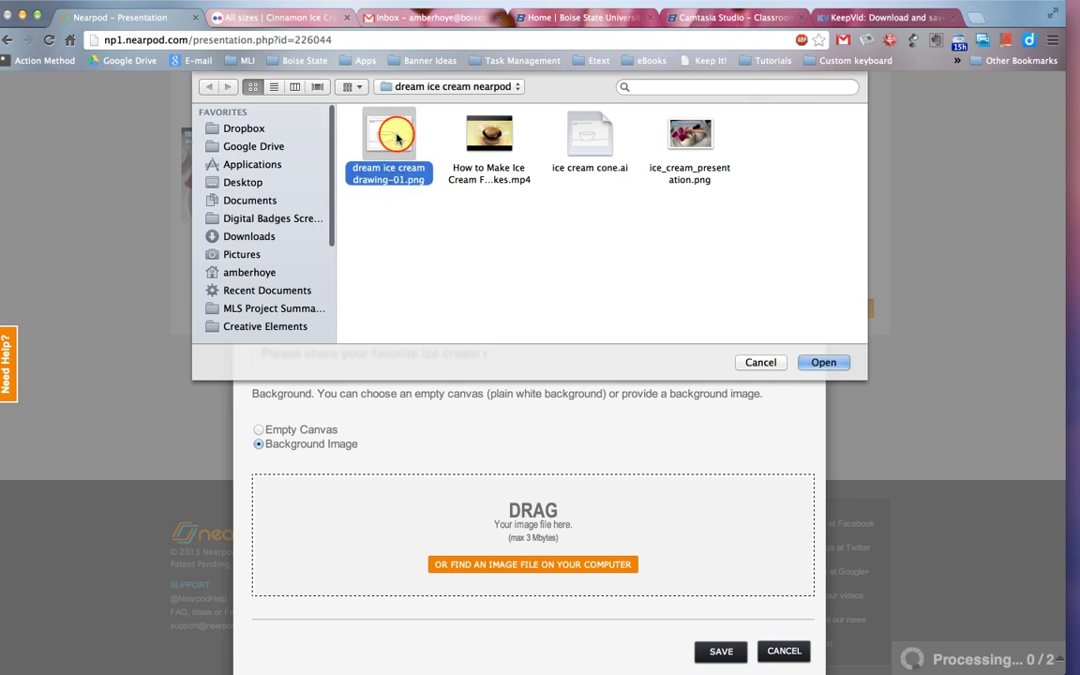
click(824, 362)
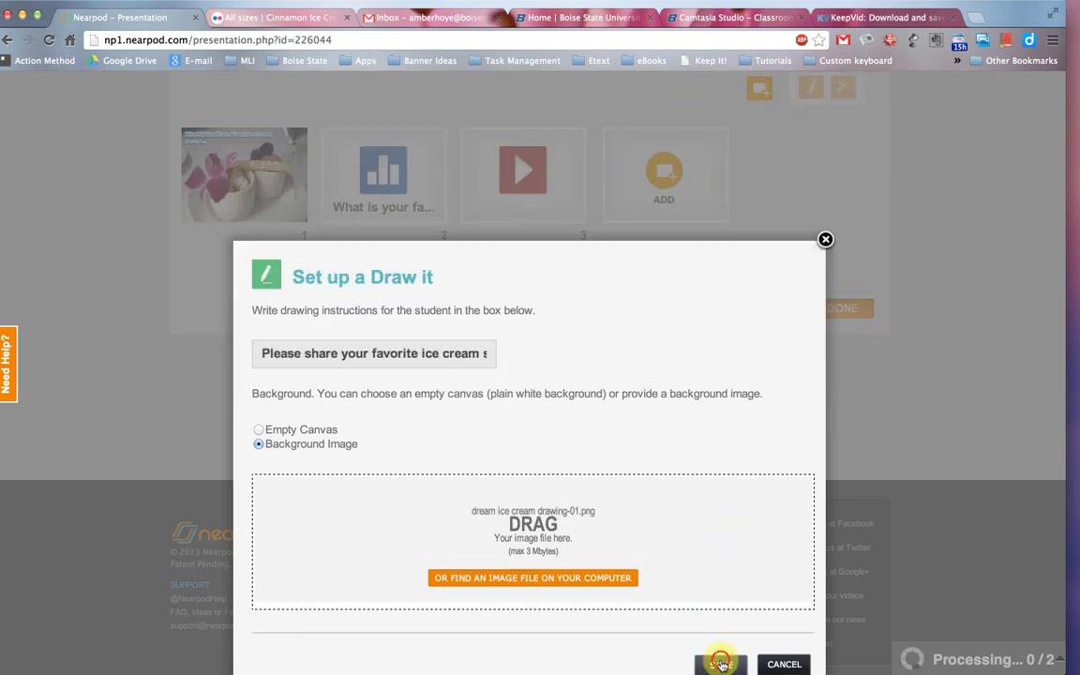
click(721, 665)
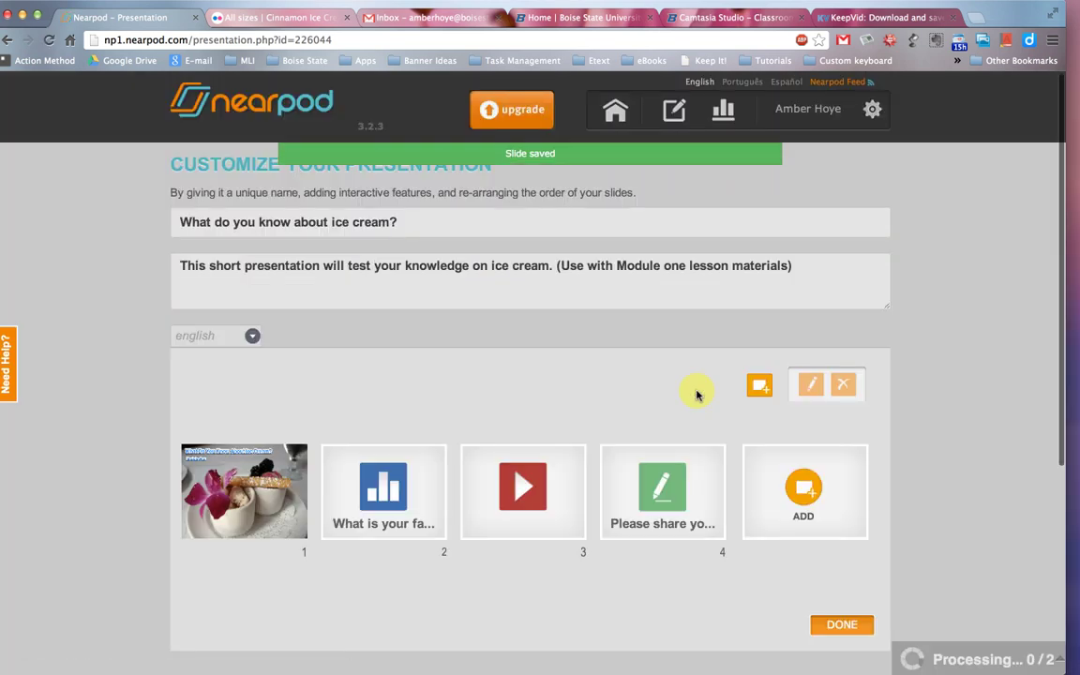
Open the Add interactive feature list and scroll through its options.
scroll(697, 395, down, 2)
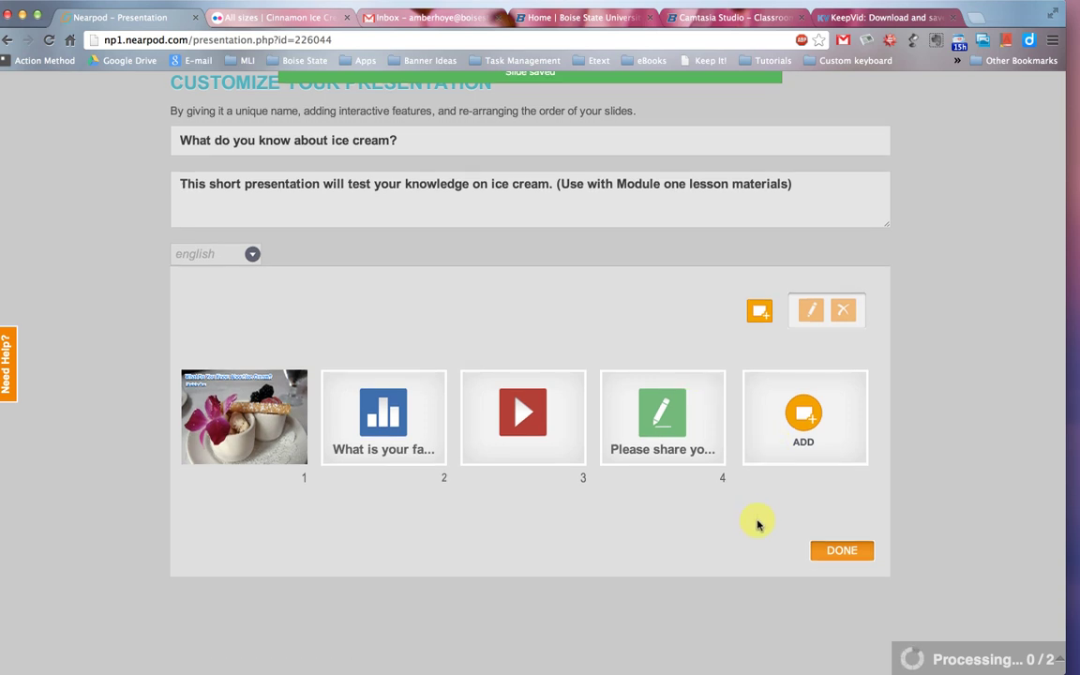
click(803, 418)
scroll(649, 408, down, 1)
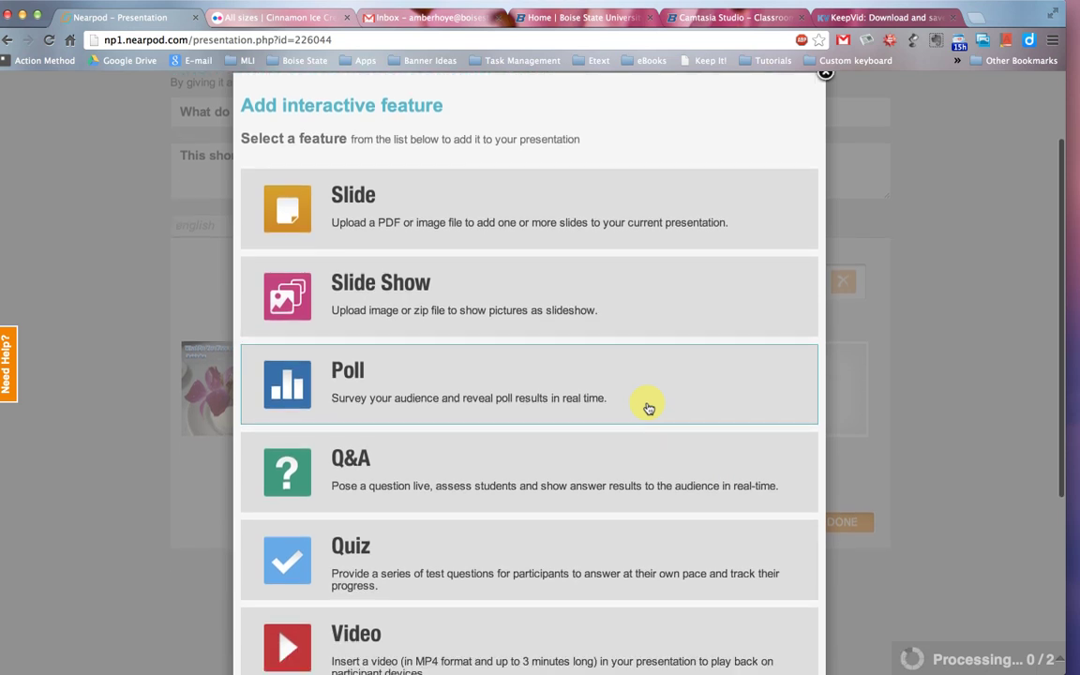
scroll(649, 408, down, 3)
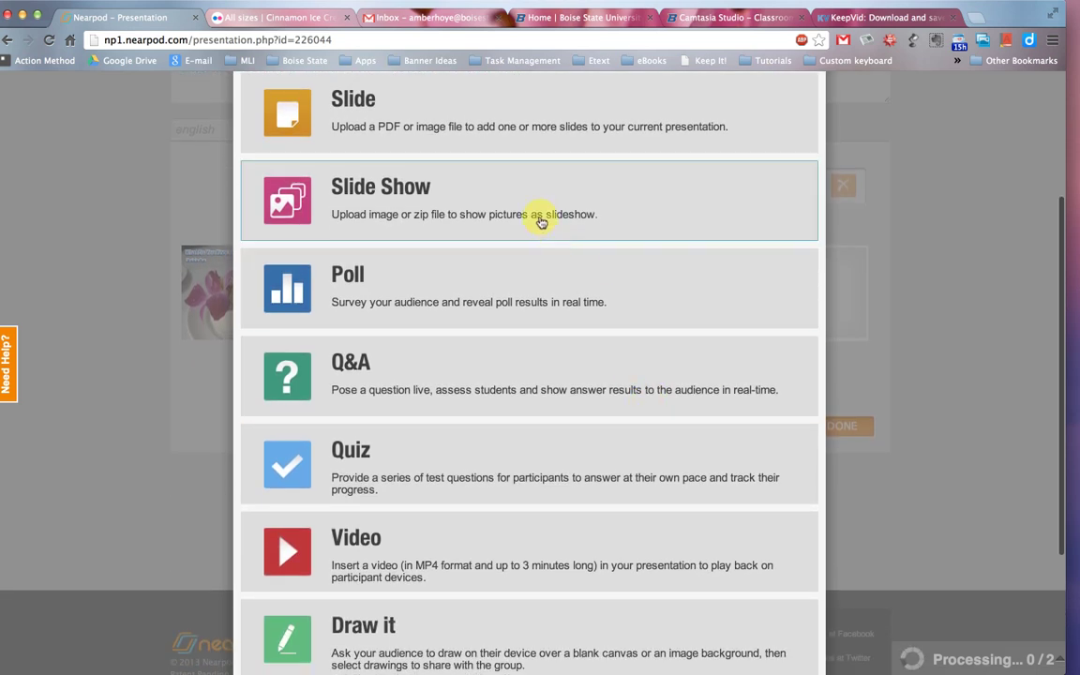
scroll(540, 201, down, 5)
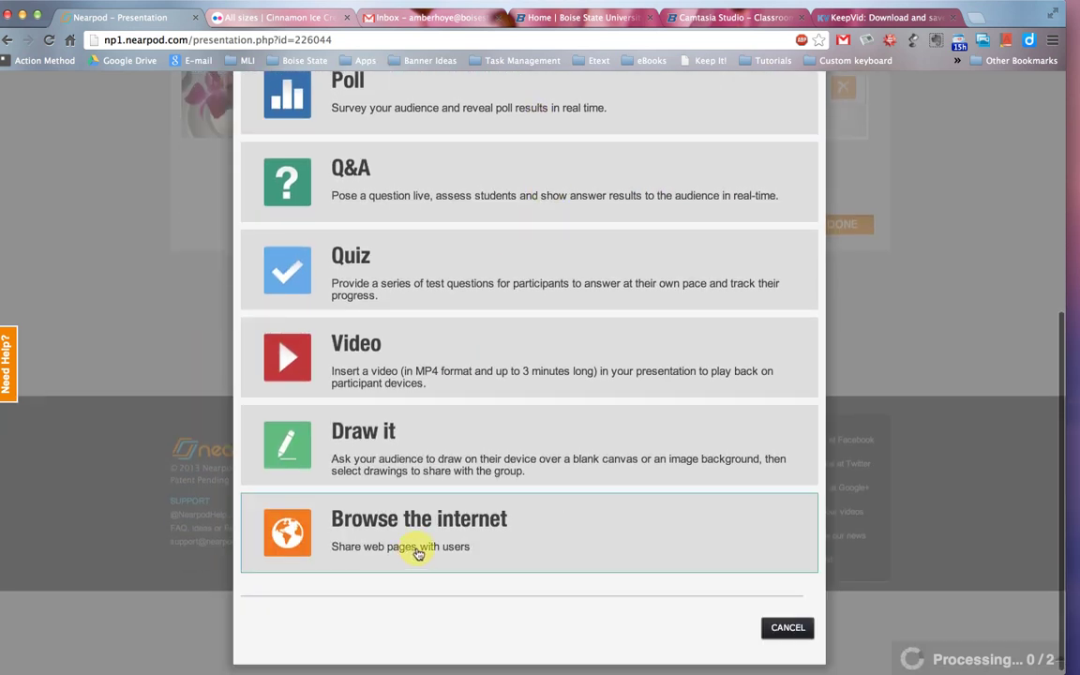
scroll(418, 554, up, 5)
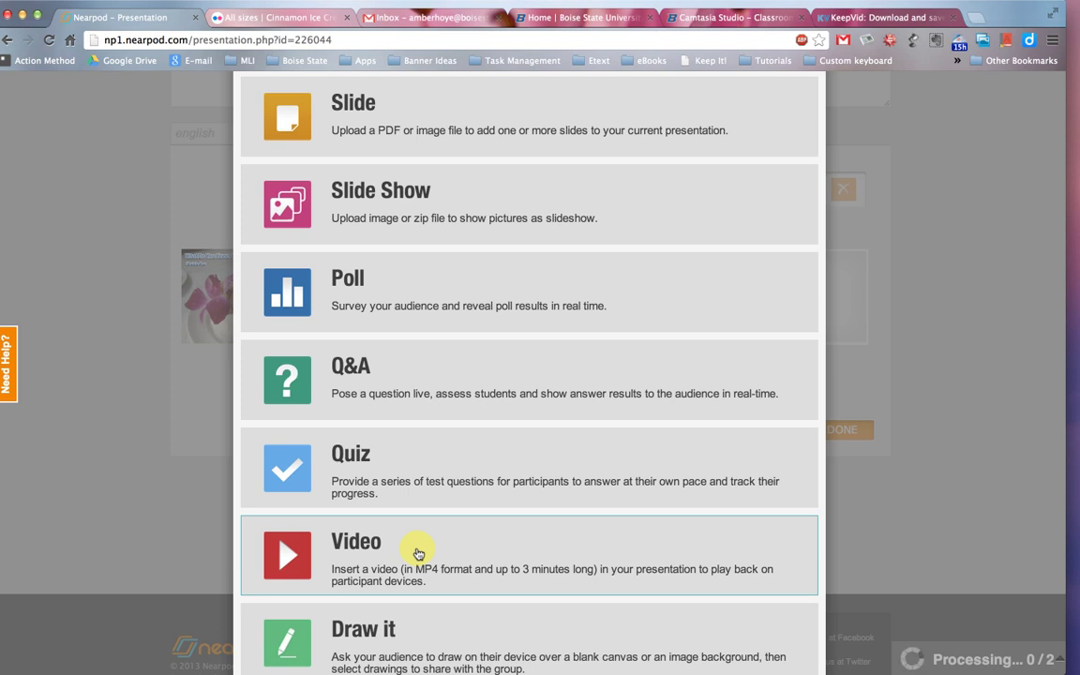
Start a quiz slide titled 'What do you know about ice cream?'.
click(444, 460)
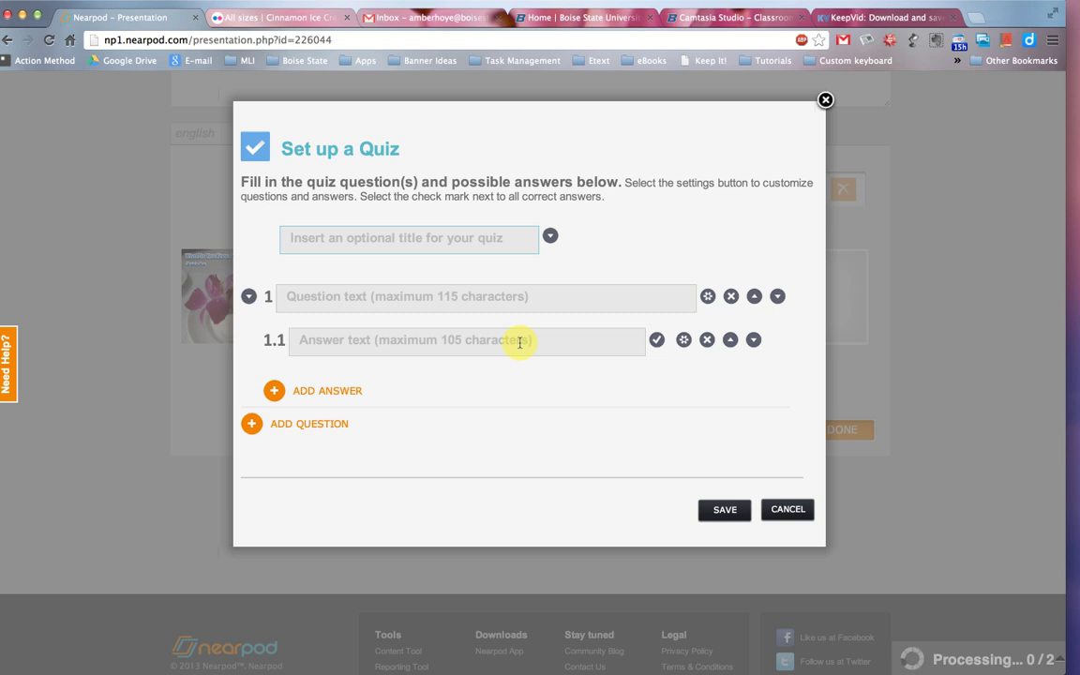
text(What d)
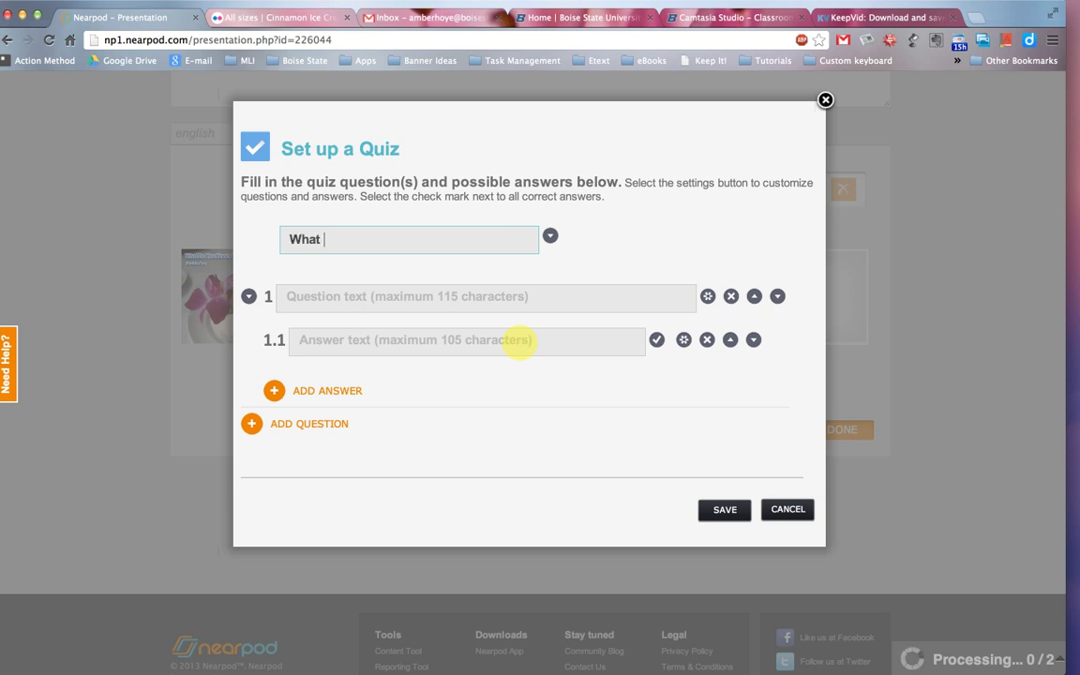
text(o you know abotu ic)
key(BackSpace)
key(BackSpace)
key(BackSpace)
key(BackSpace)
key(BackSpace)
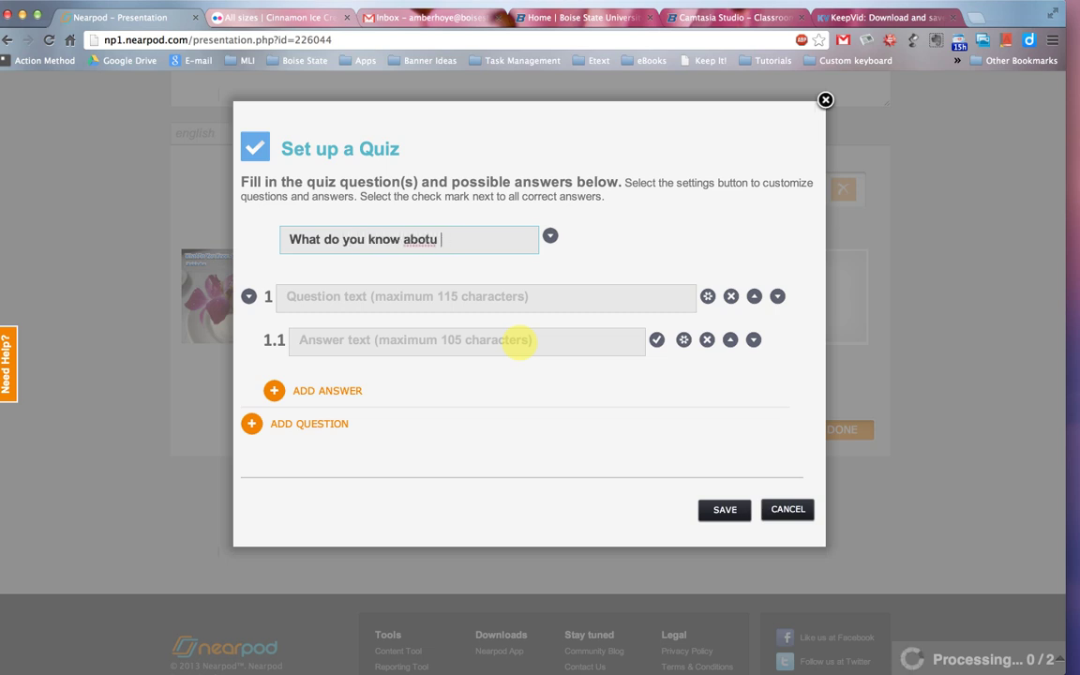
text(ut ice cream?)
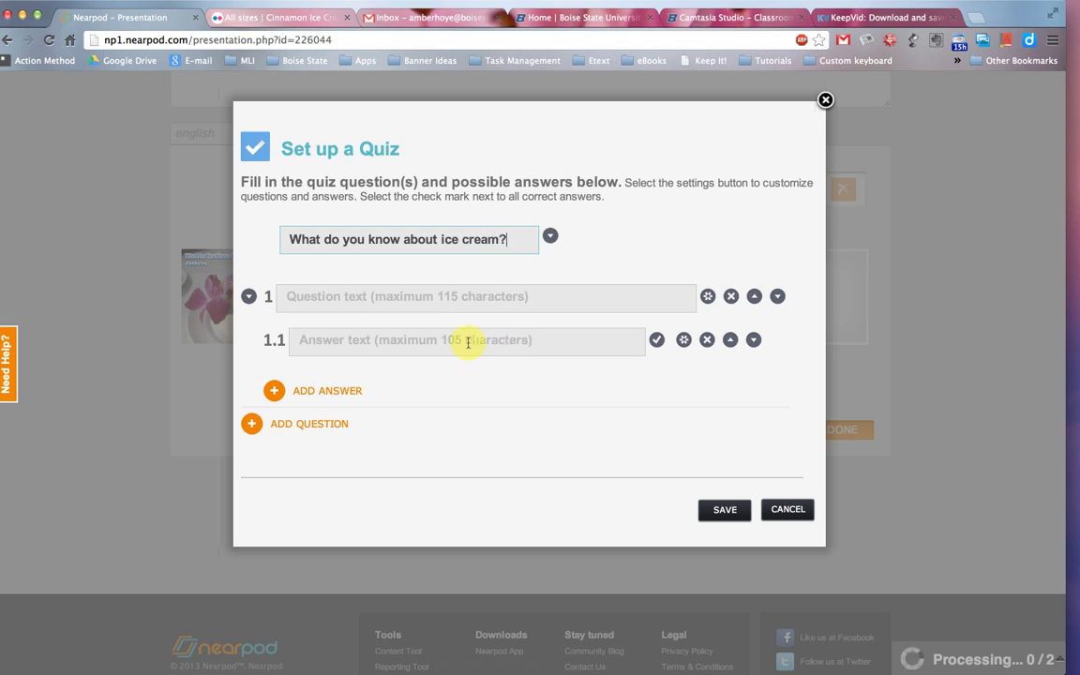
Ask 'Who invented cookie dough?' with answers Ben & Jerry, TCBY and Bill Cosby.
click(417, 301)
text(Who )
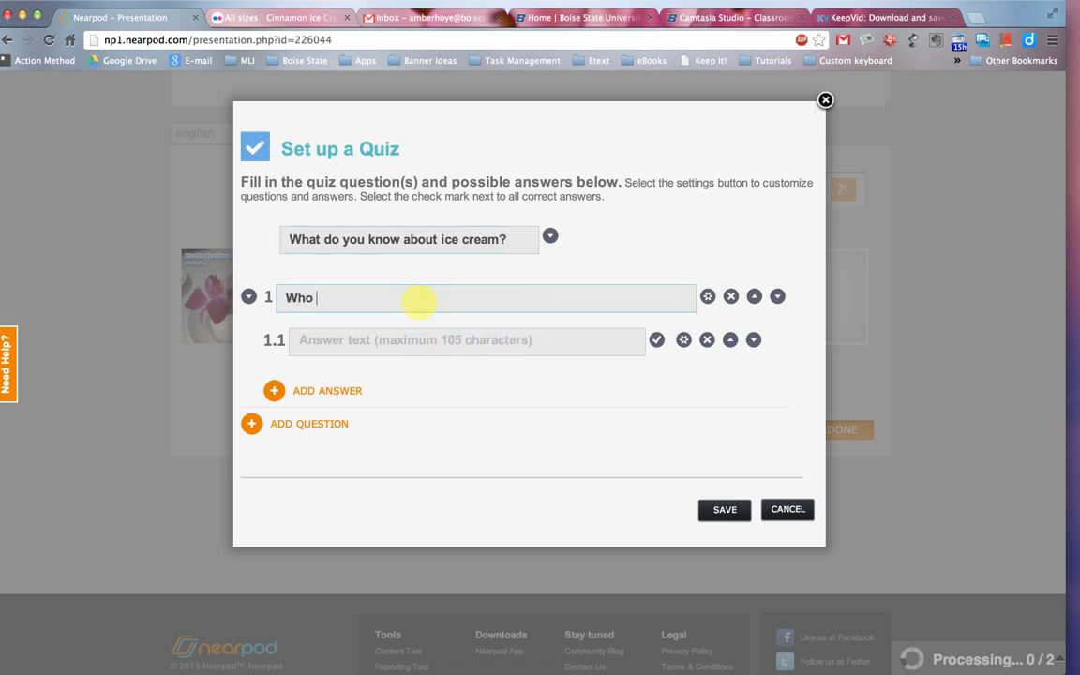
text(invented cookie dough?)
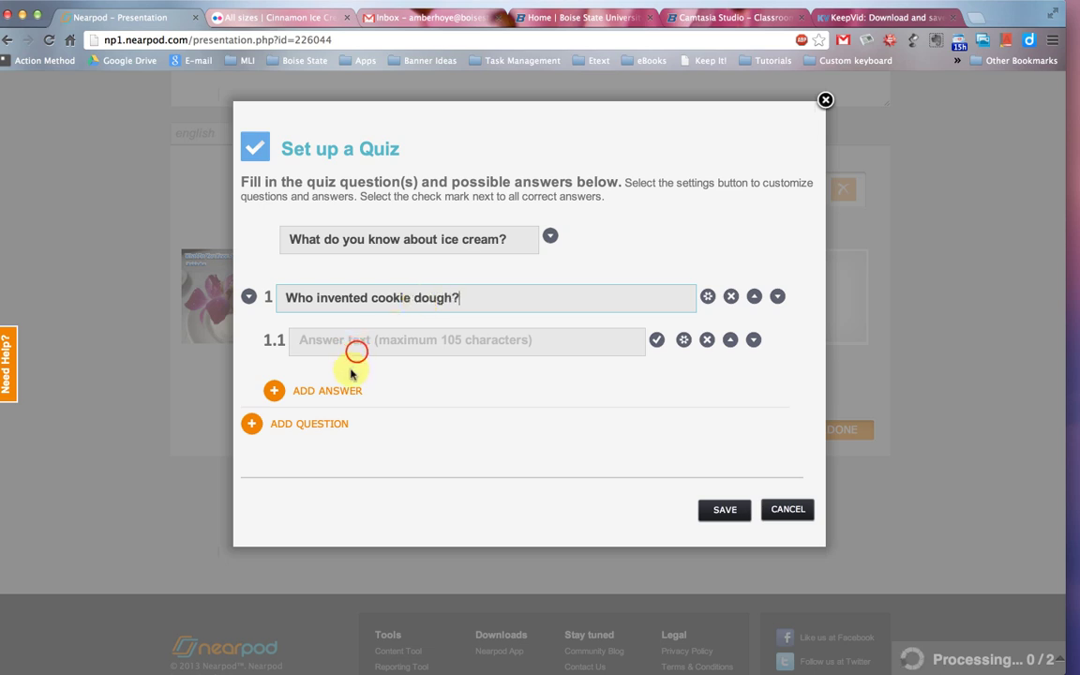
click(355, 347)
text(Ben & Jer)
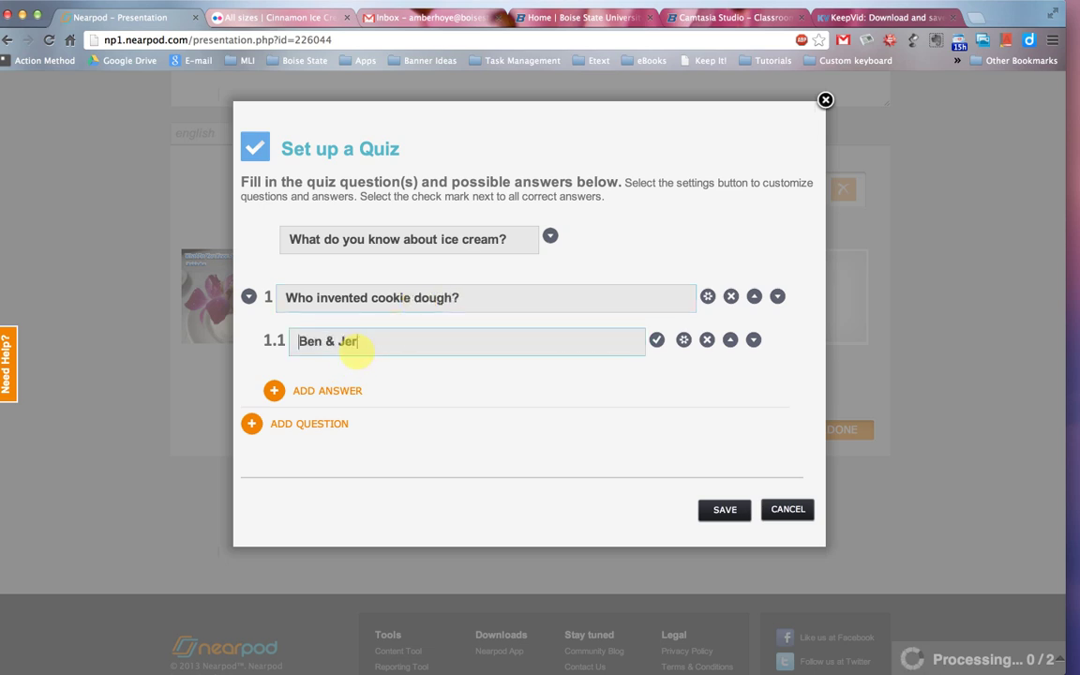
text(ry's)
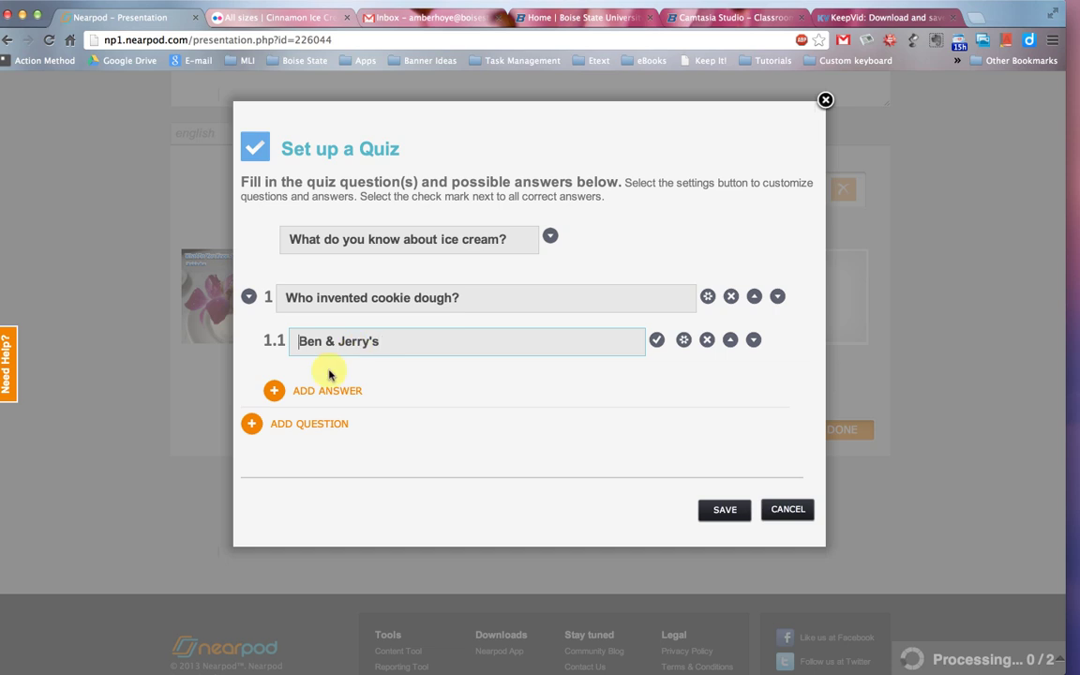
click(322, 392)
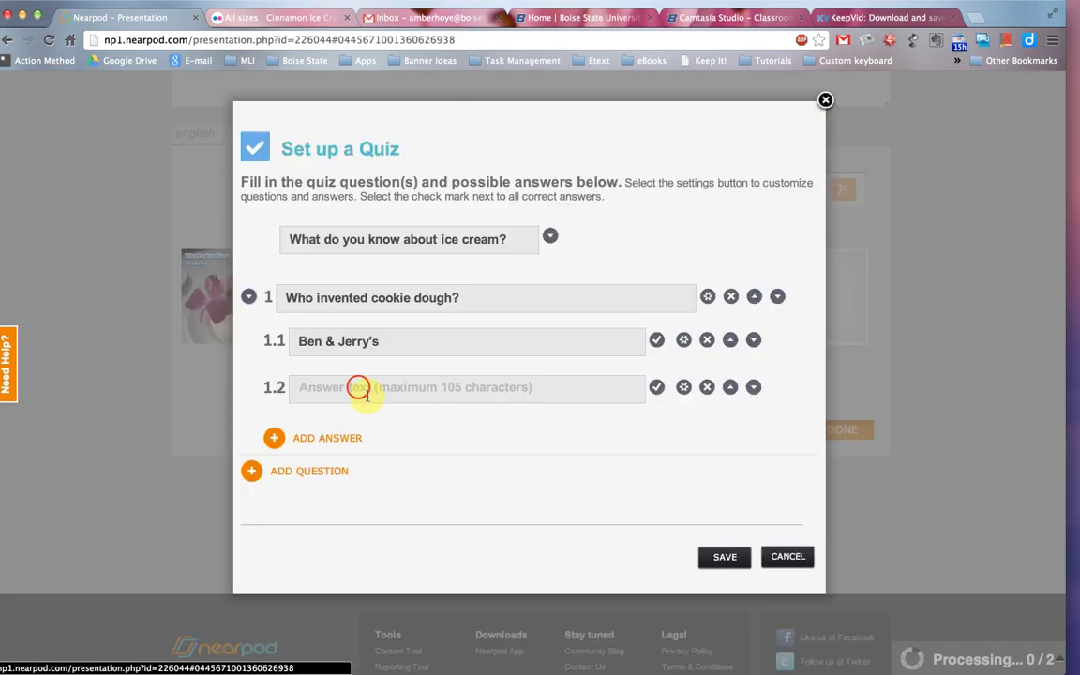
click(357, 388)
text(TCBY)
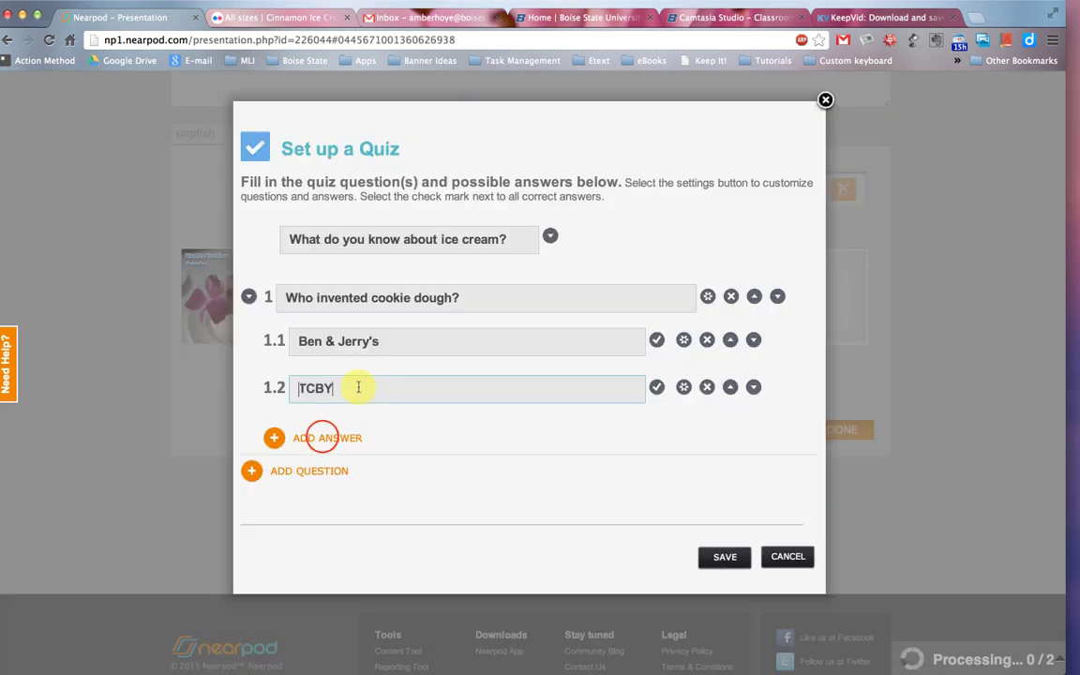
click(322, 438)
click(340, 423)
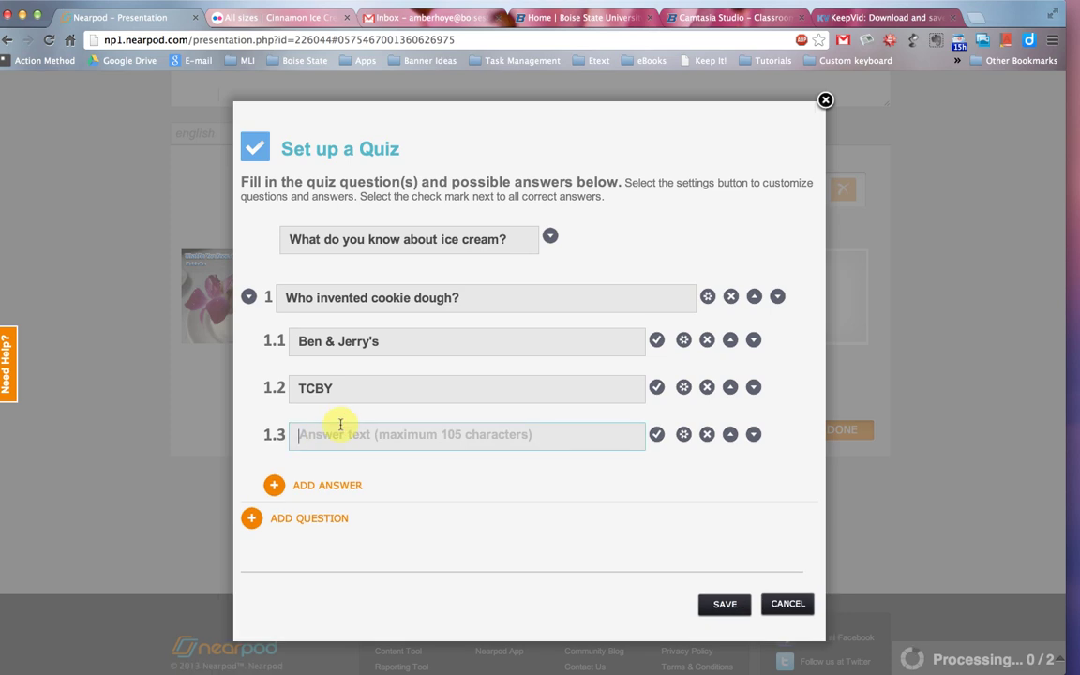
text(Bill Cosby)
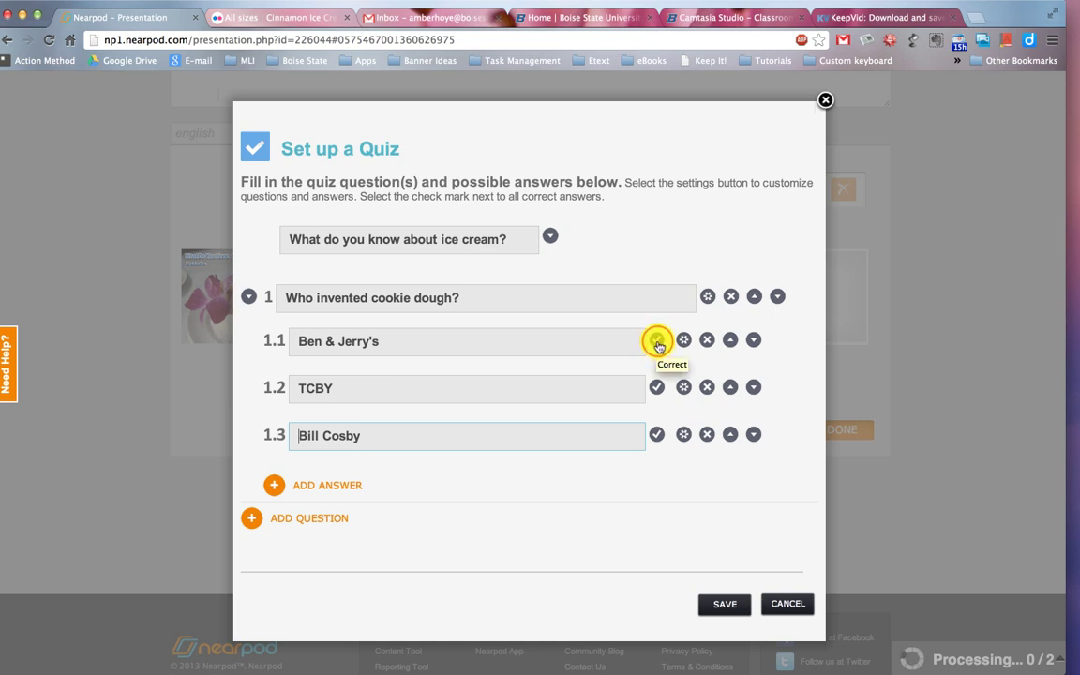
Mark Ben & Jerry's correct and allow more than one correct answer for question 1.
click(658, 342)
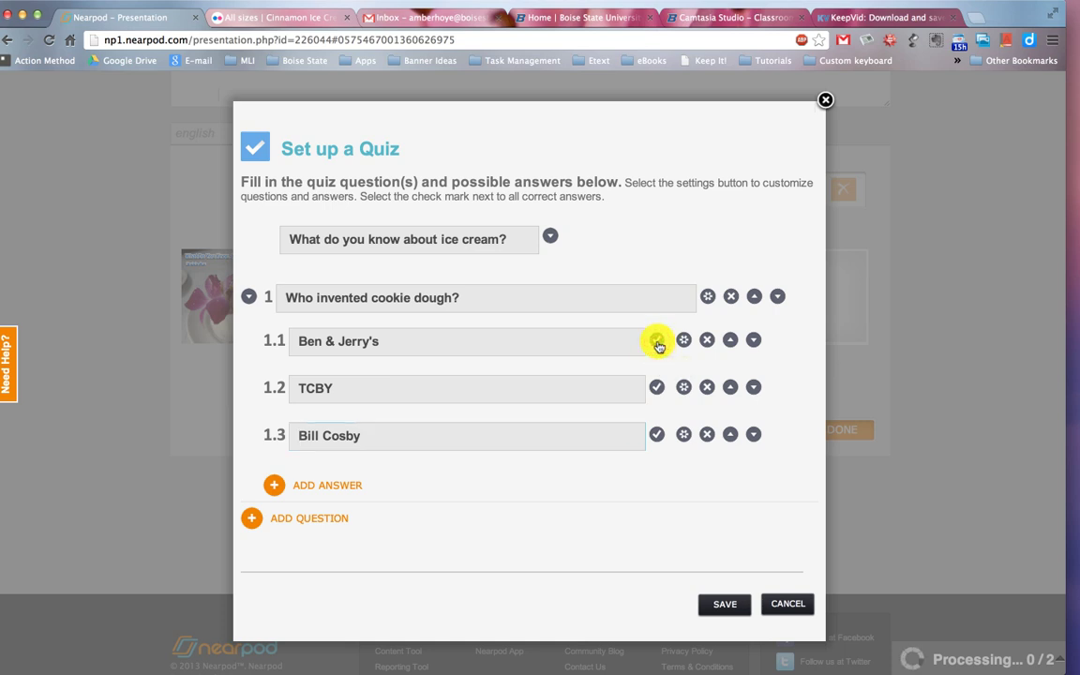
click(658, 342)
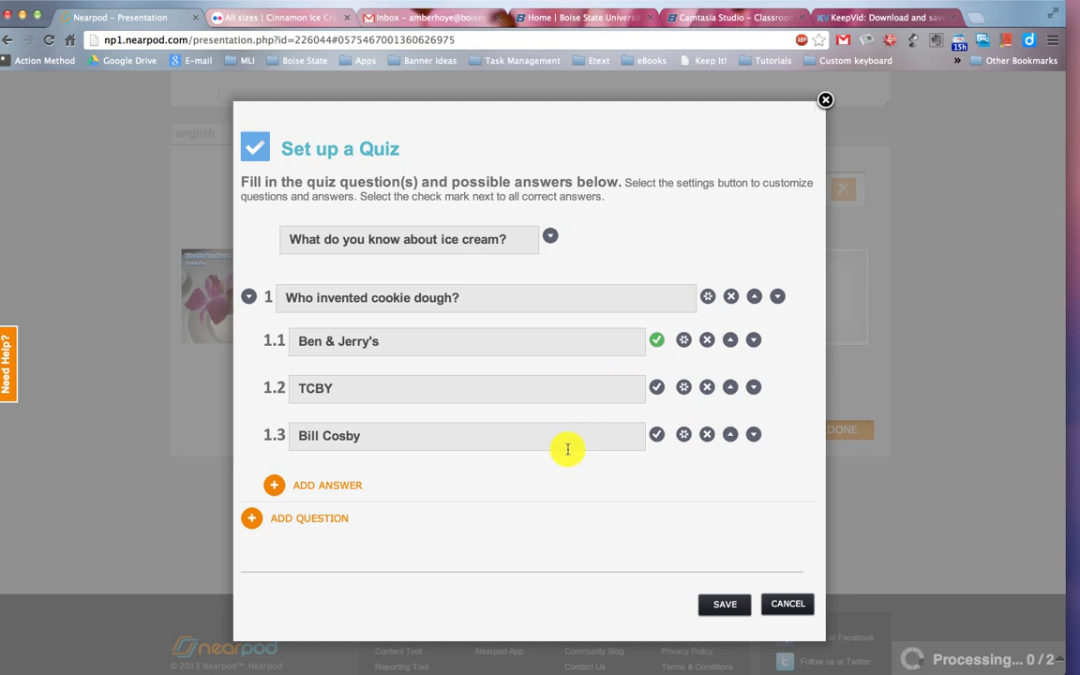
click(710, 298)
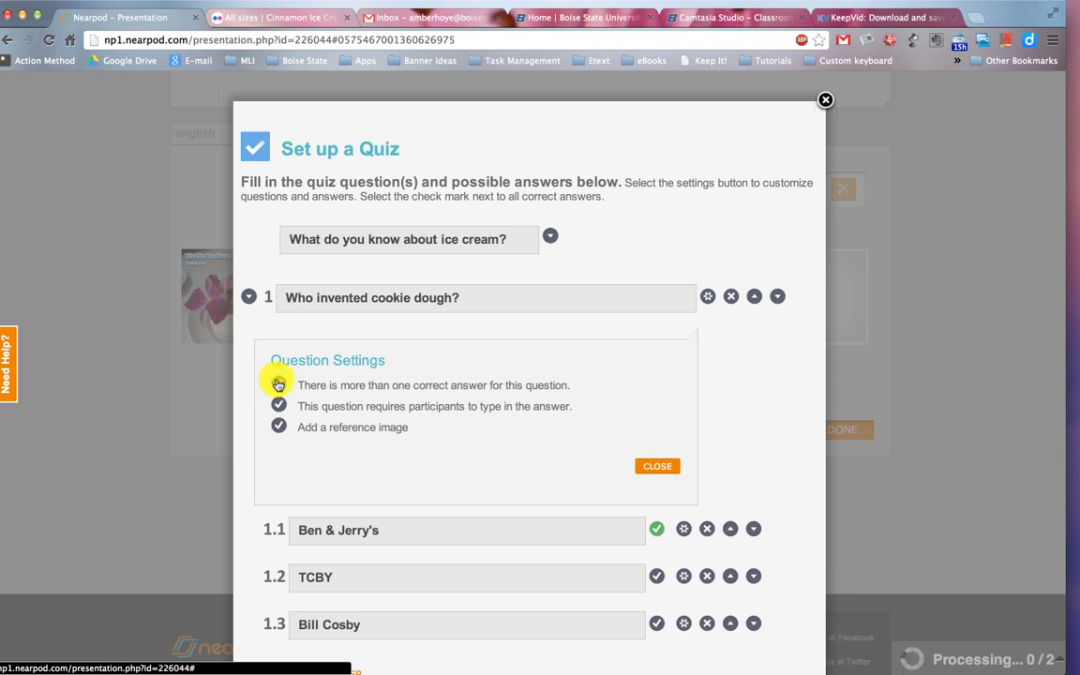
click(278, 386)
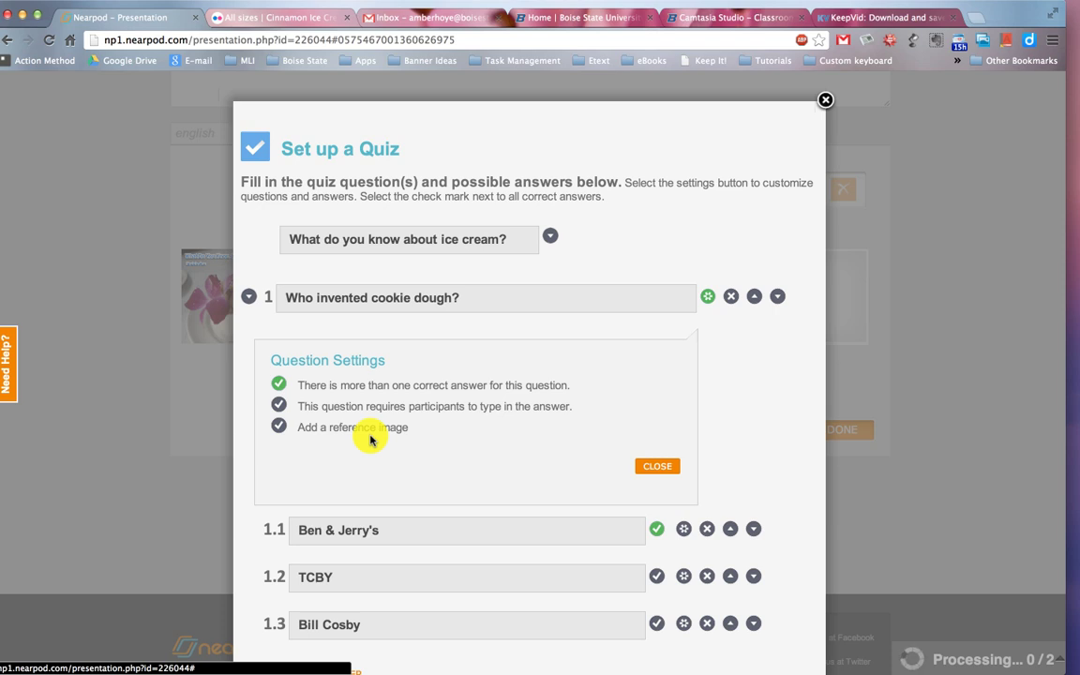
click(657, 465)
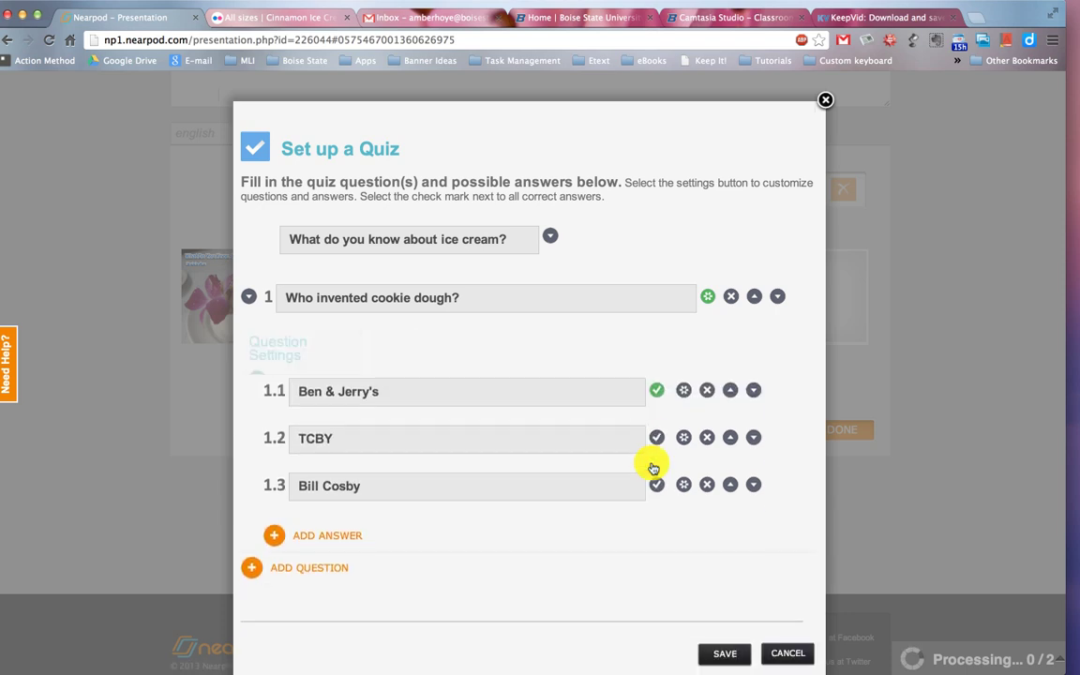
scroll(552, 384, down, 3)
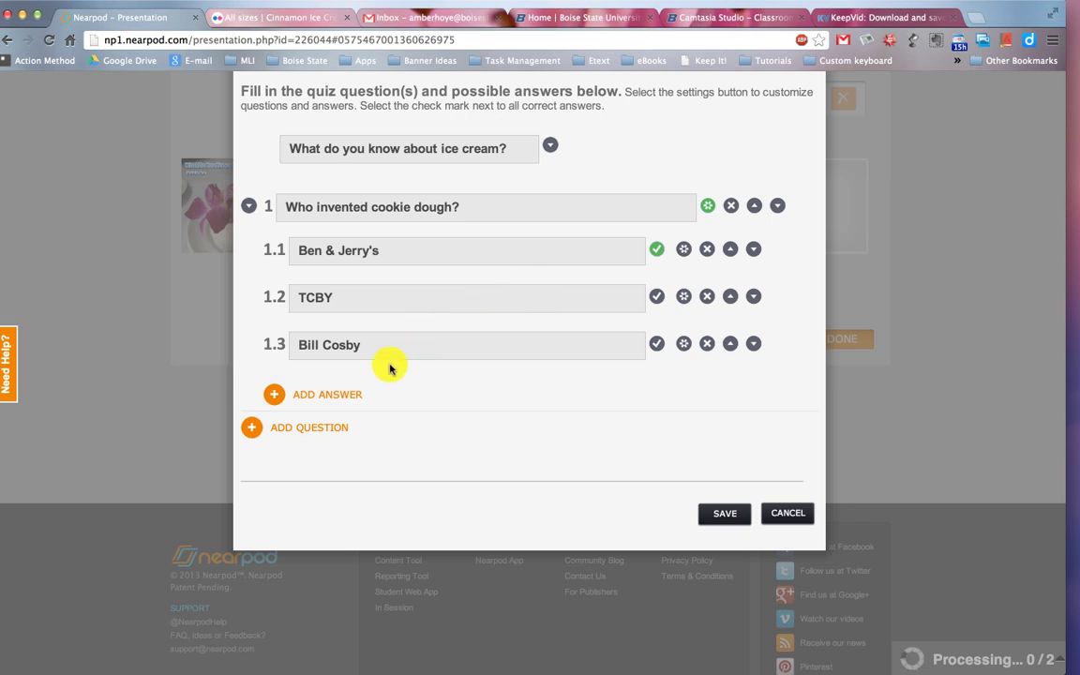
Add question 2: 'What would be your ideal sundae. Please list the ice cream and toppings.'.
click(333, 428)
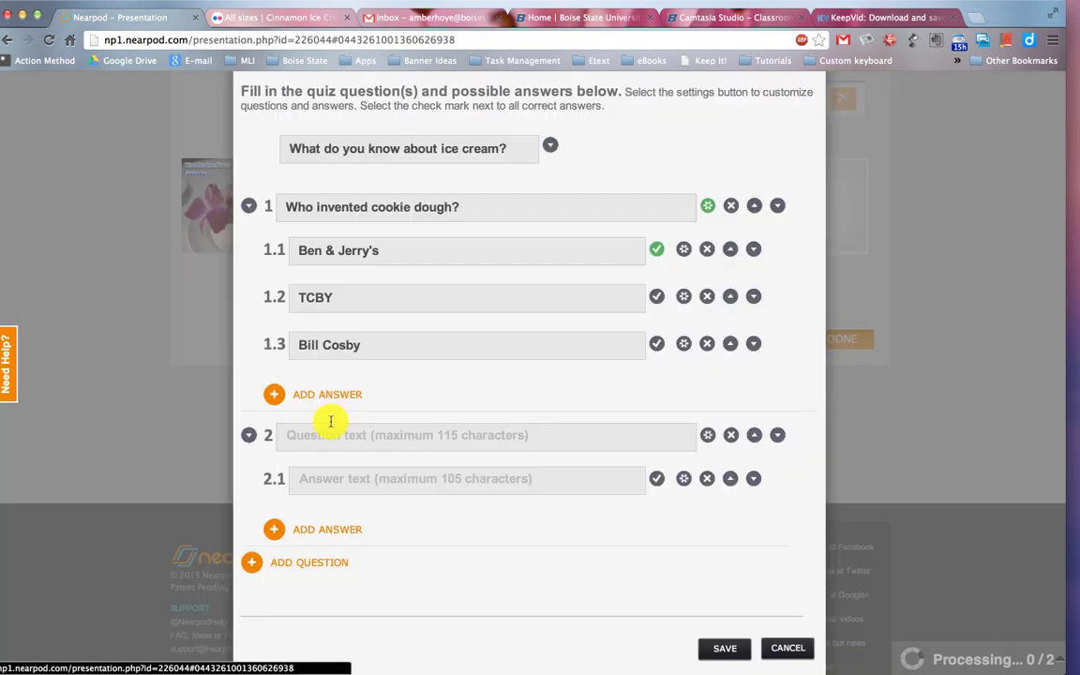
click(320, 438)
text(What )
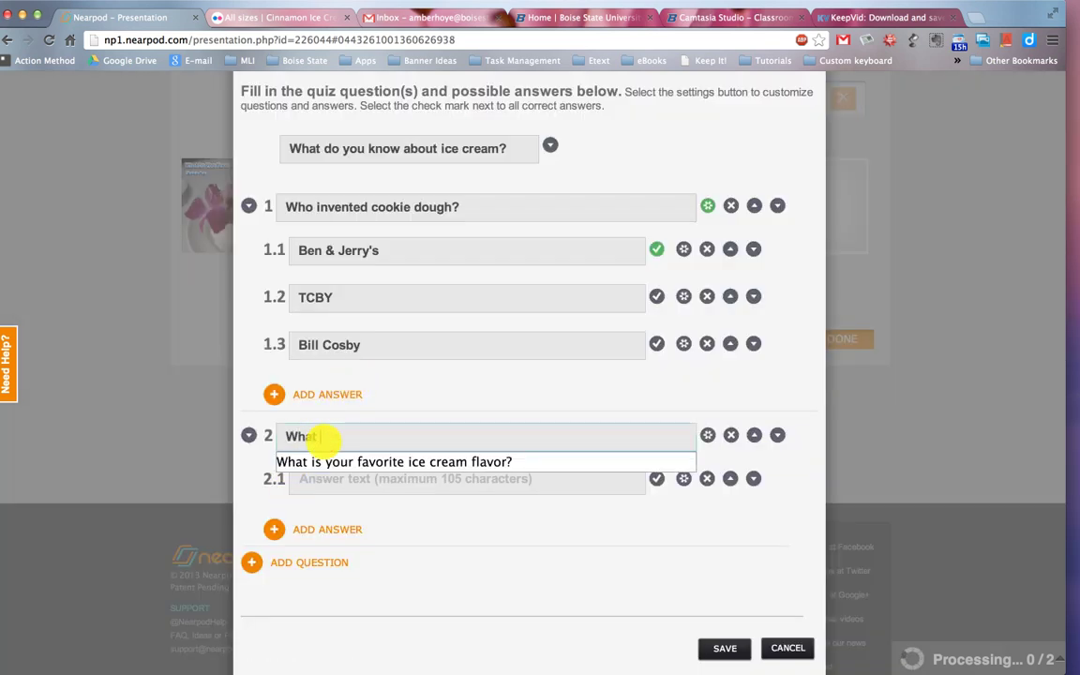
text(would )
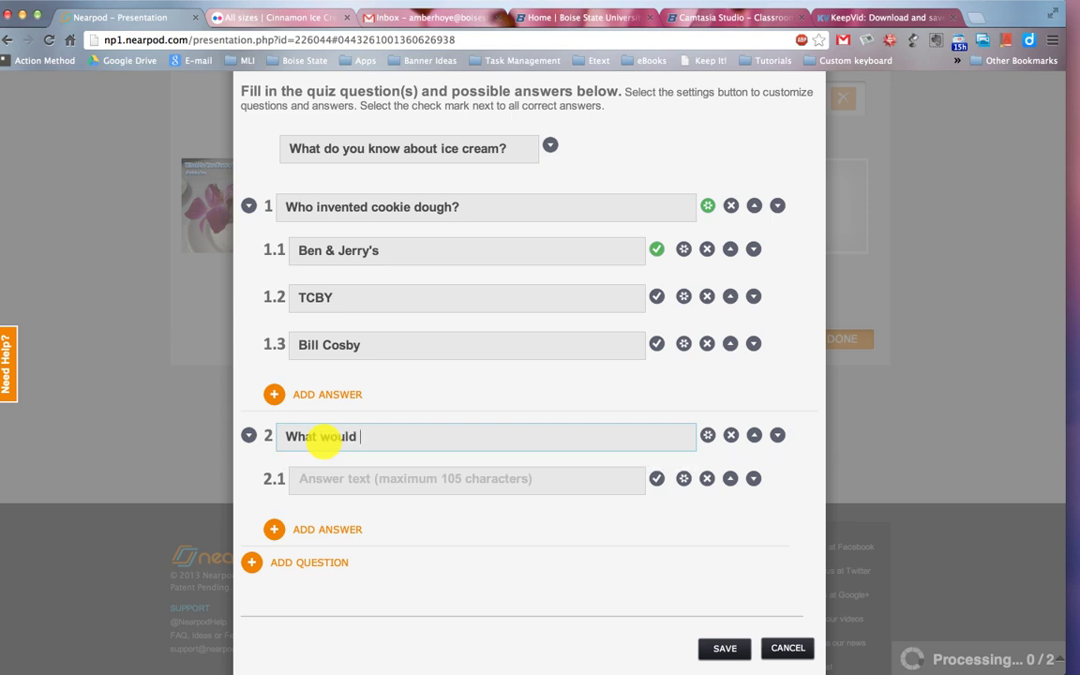
text(be your ideal s)
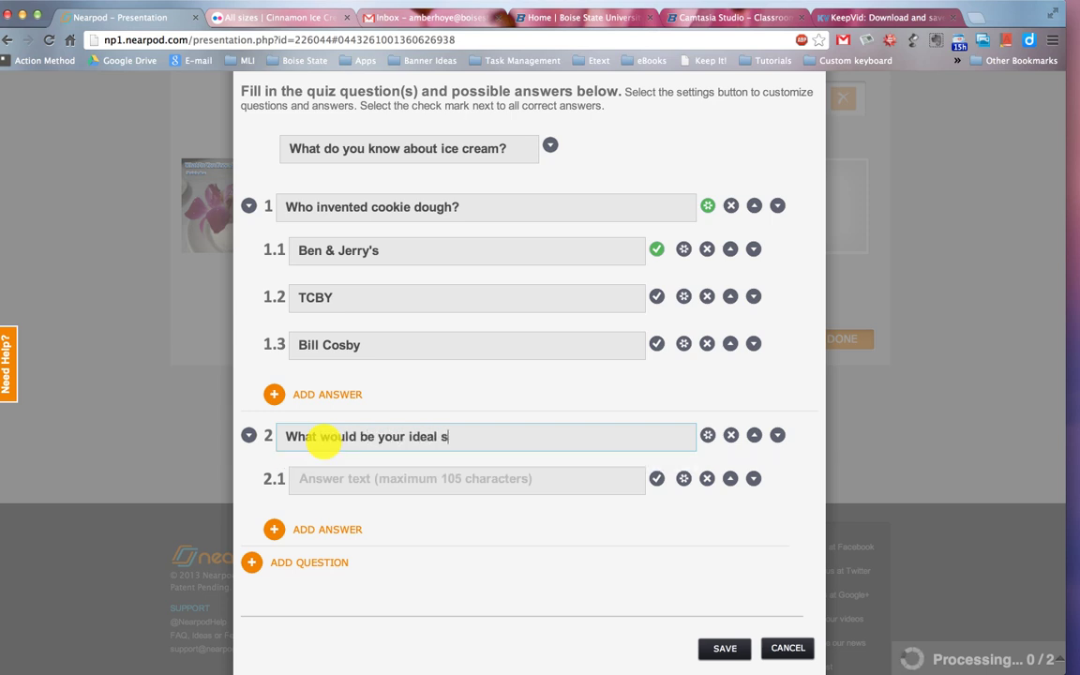
text(undae. Please list the ice )
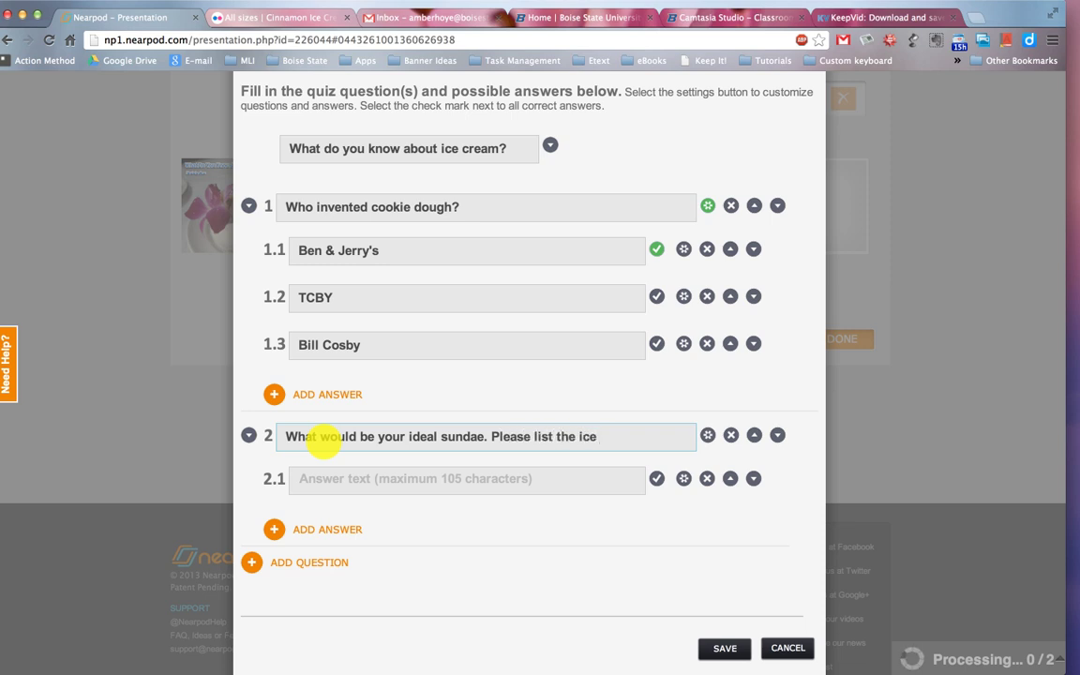
text(cream and toppings.)
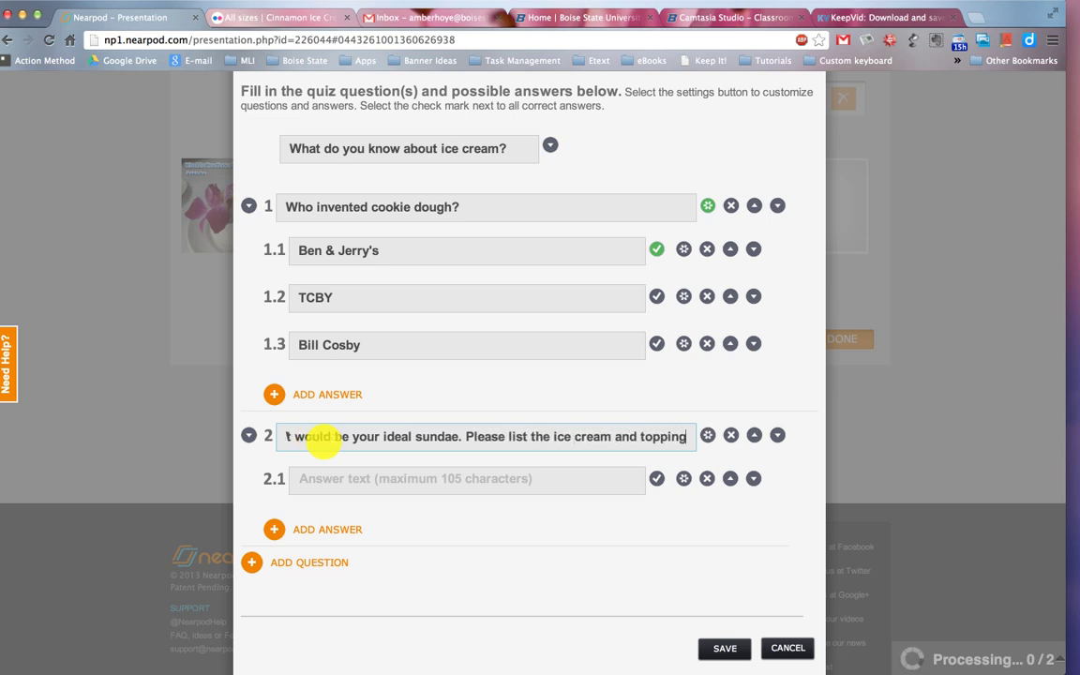
Set question 2 to require typed answers and allow more than one correct answer.
click(708, 435)
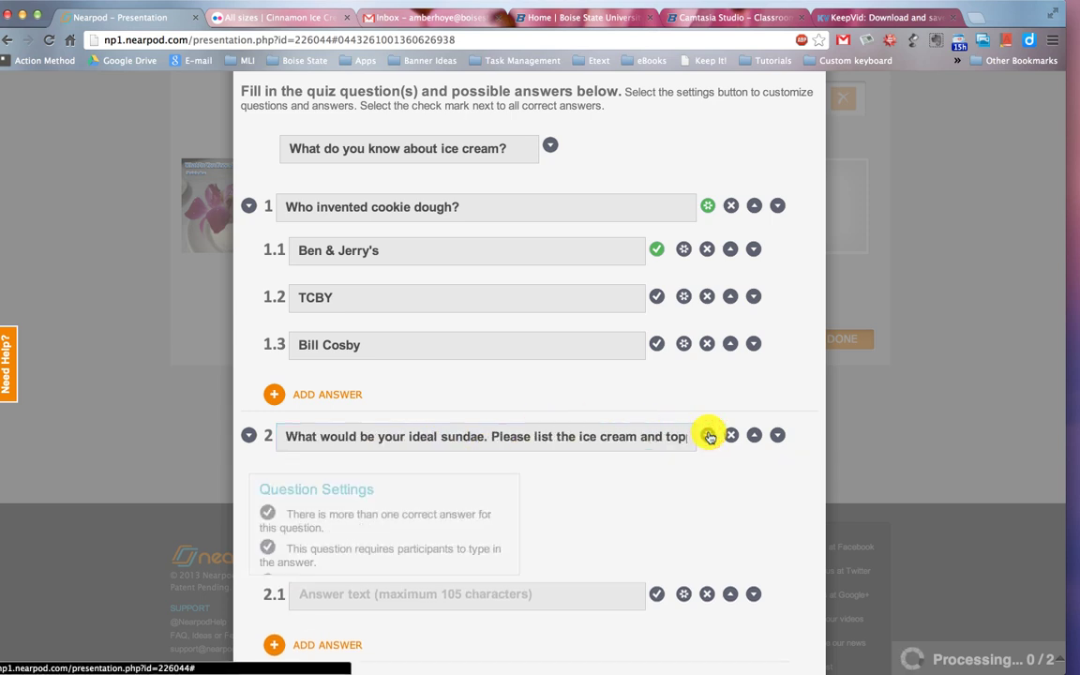
click(278, 544)
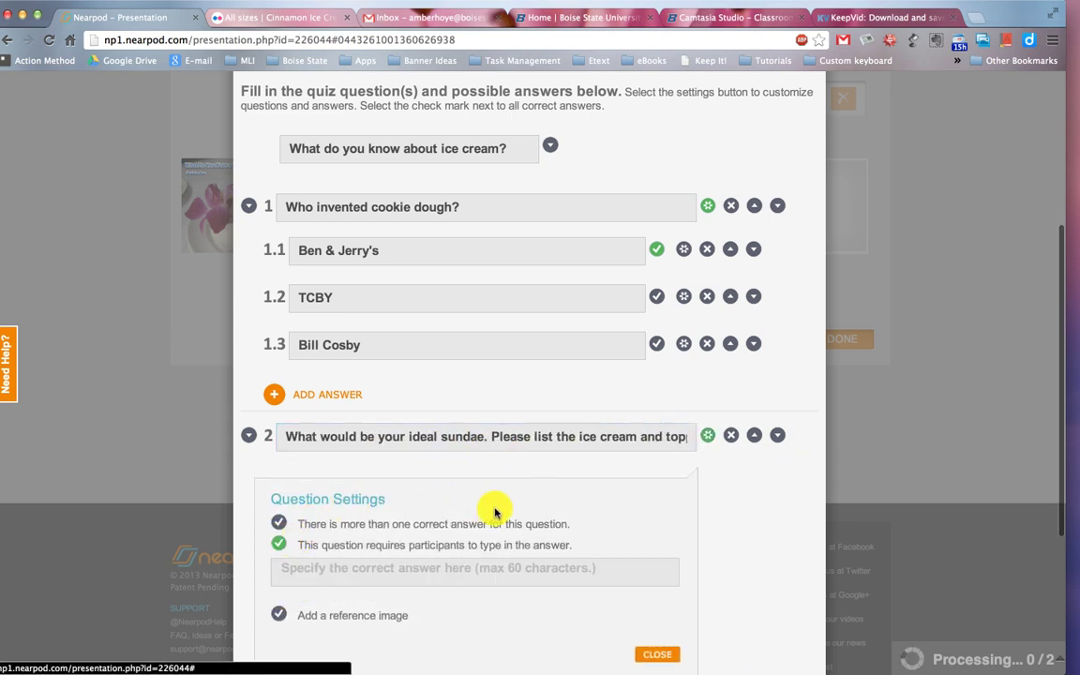
scroll(495, 511, down, 5)
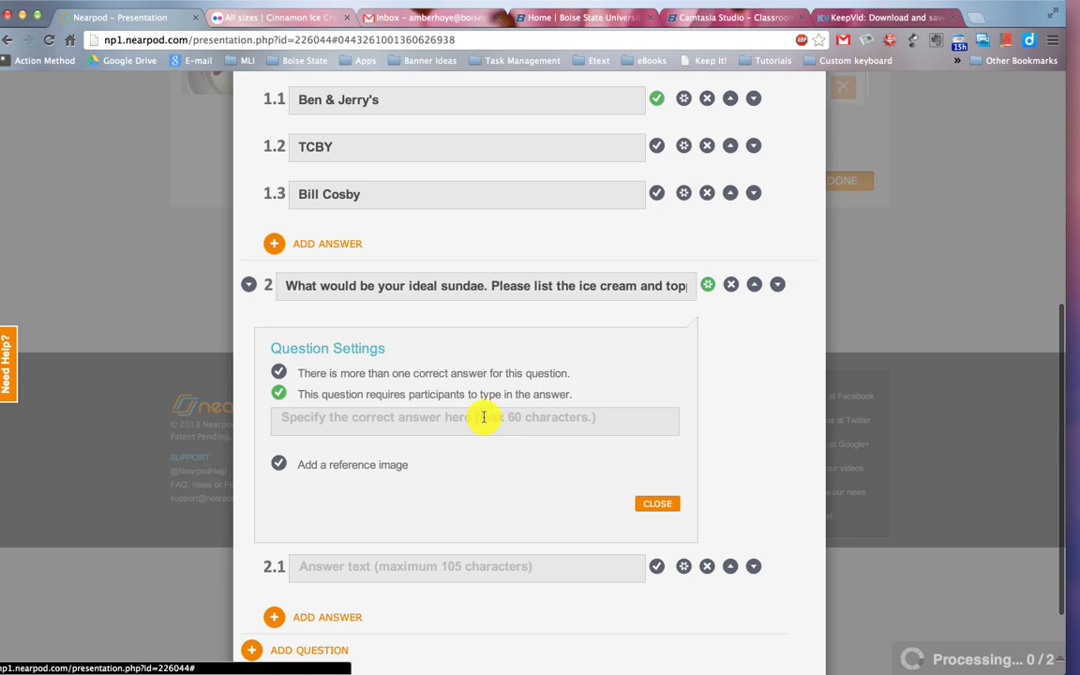
click(283, 373)
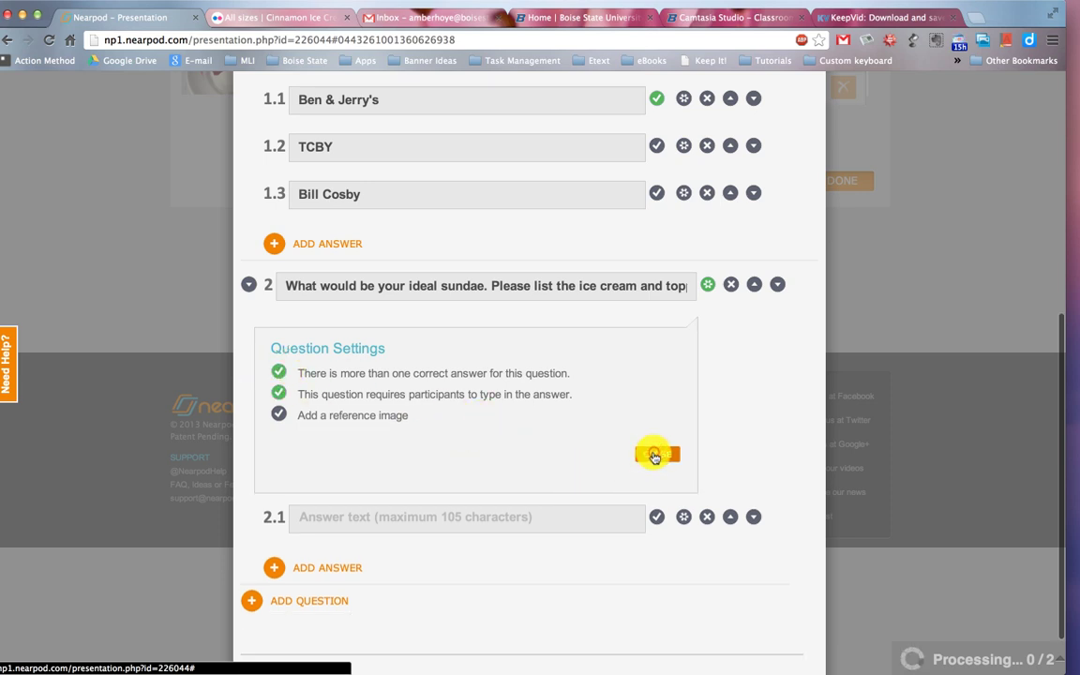
click(654, 454)
scroll(506, 412, up, 1)
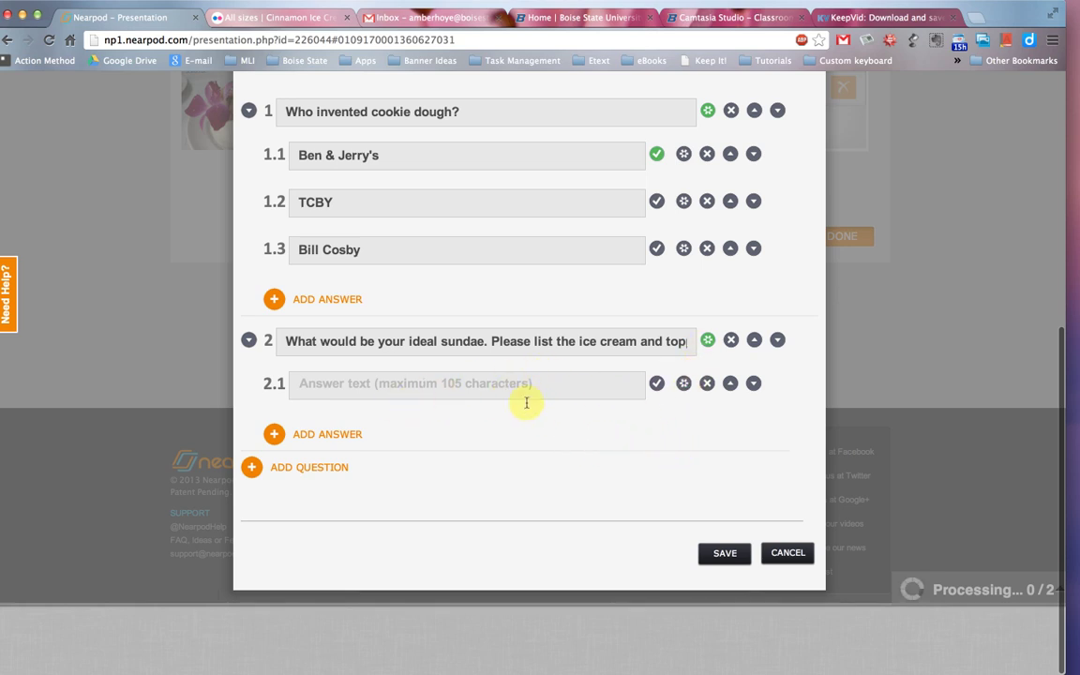
Make answer 2.1 a manual entry answer and save the quiz slide.
click(684, 383)
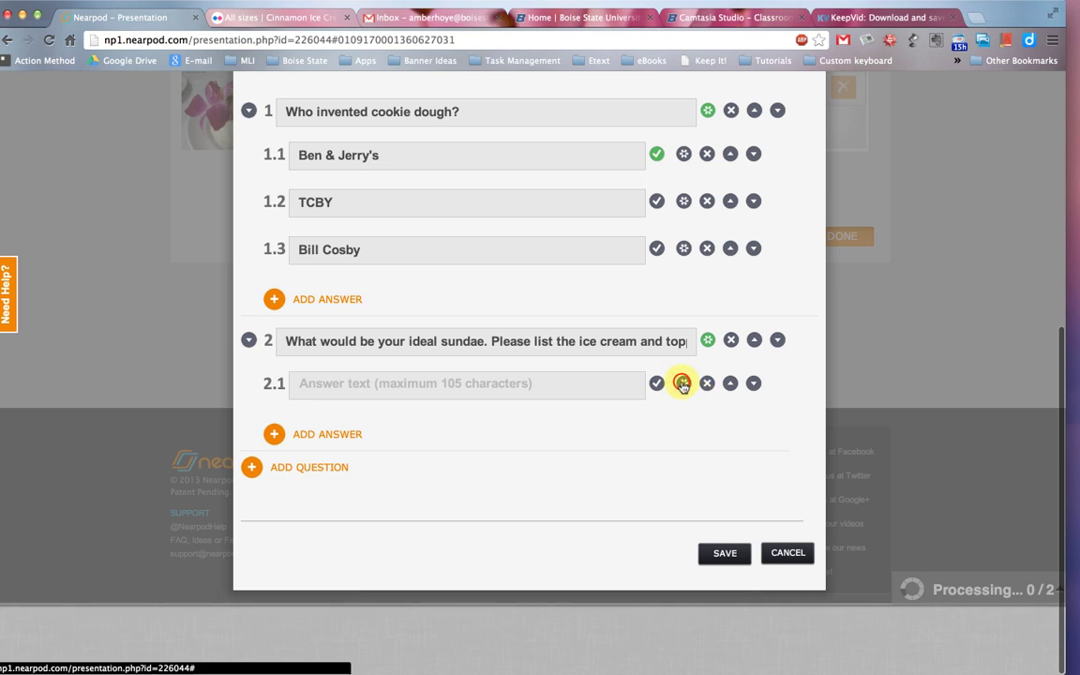
click(313, 474)
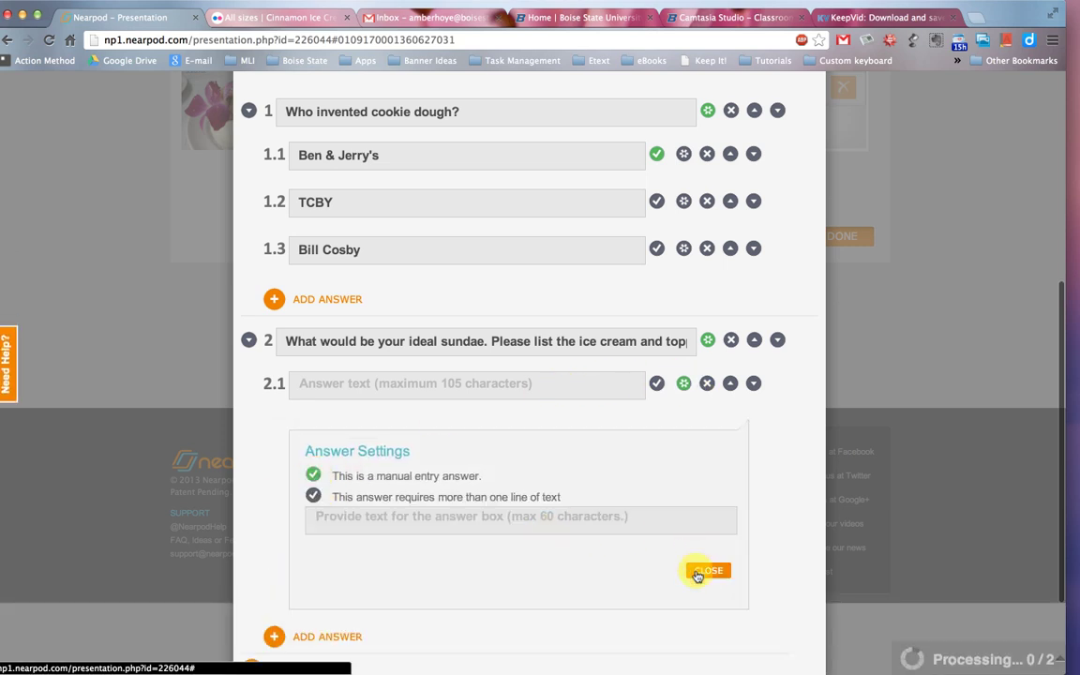
click(708, 571)
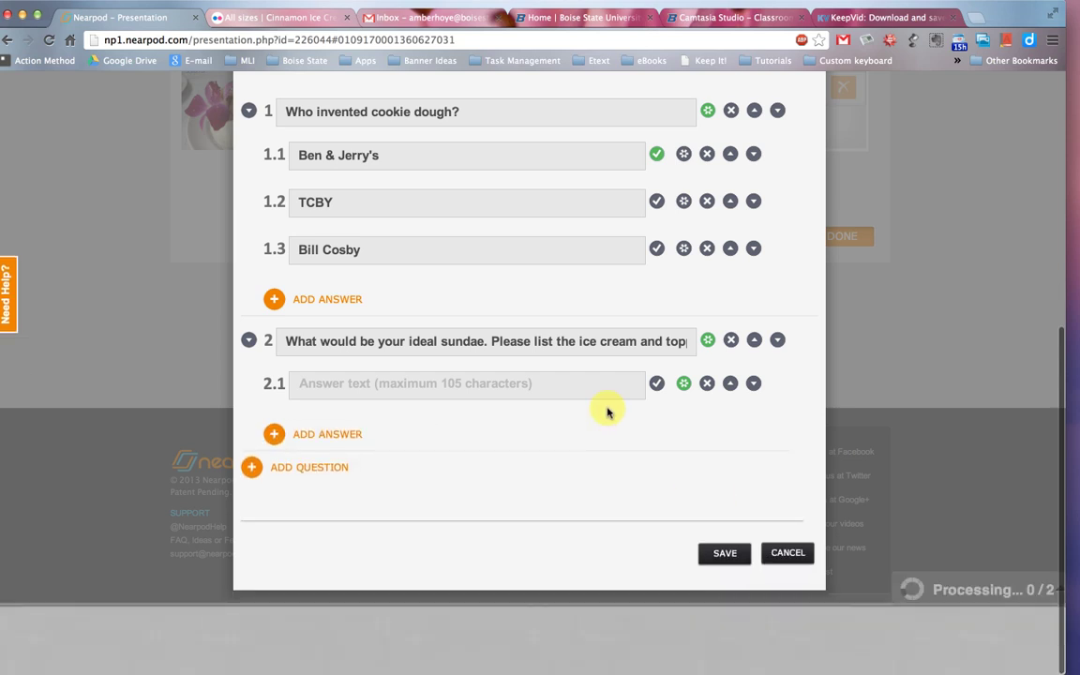
click(719, 548)
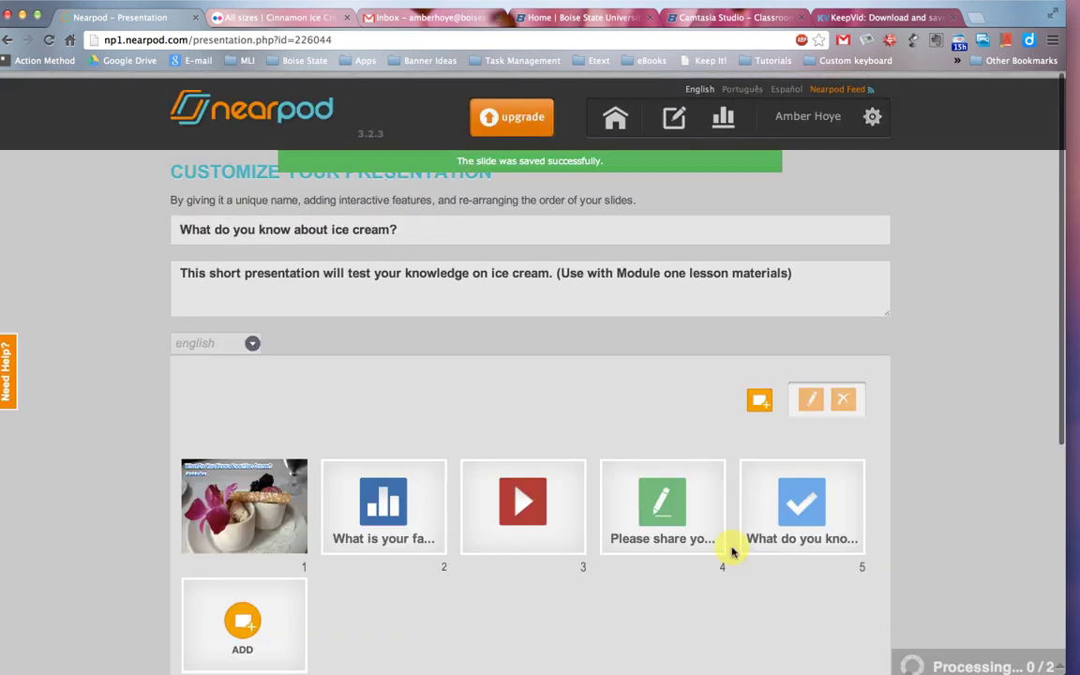
Finish the five-slide presentation with DONE on the Customize Your Presentation page.
scroll(733, 551, down, 3)
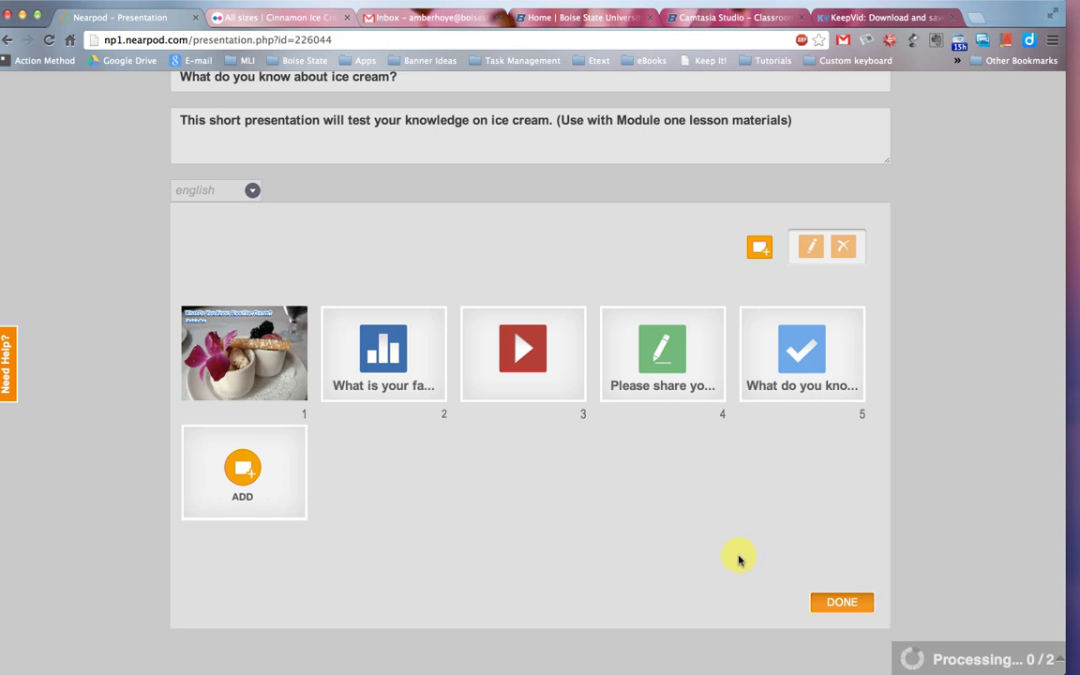
click(841, 603)
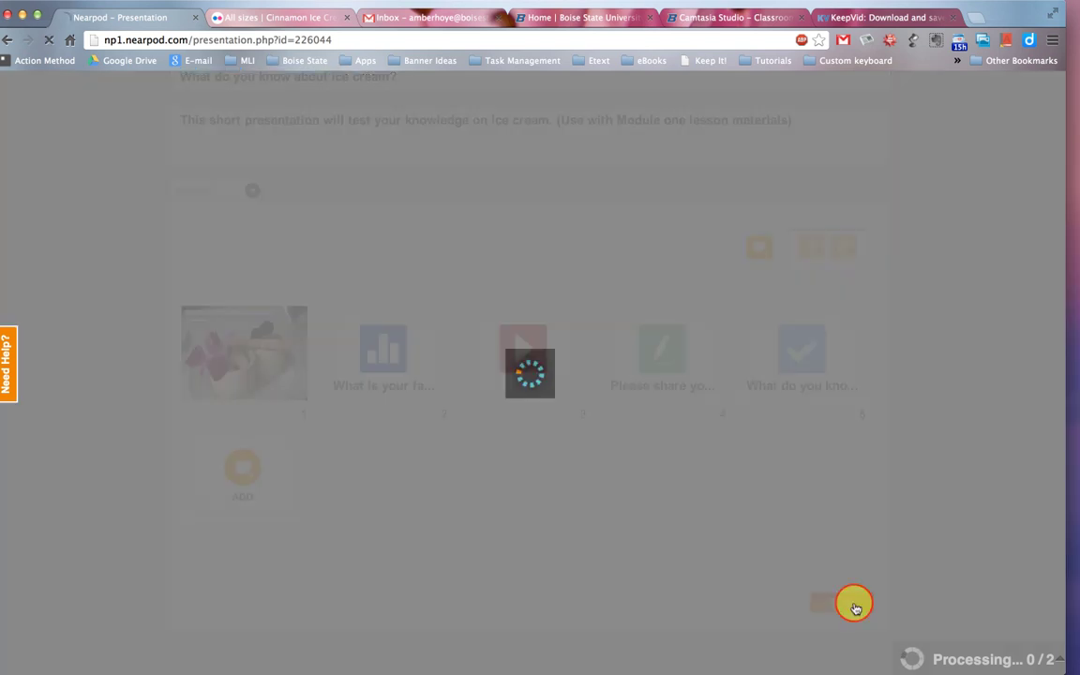
scroll(848, 603, down, 2)
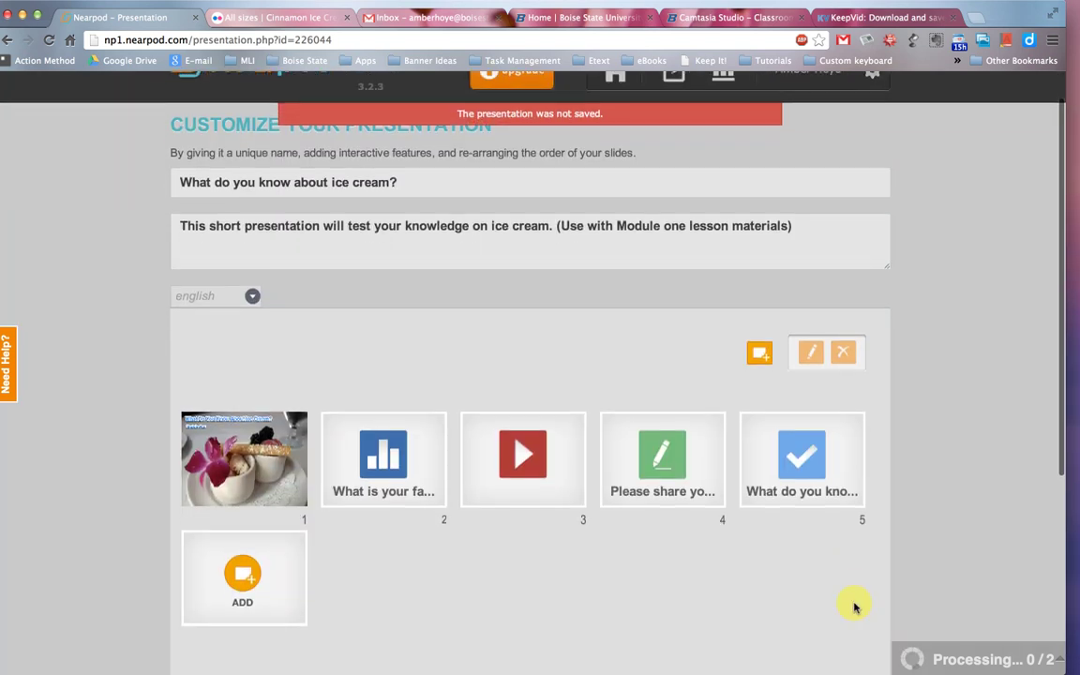
scroll(534, 199, up, 2)
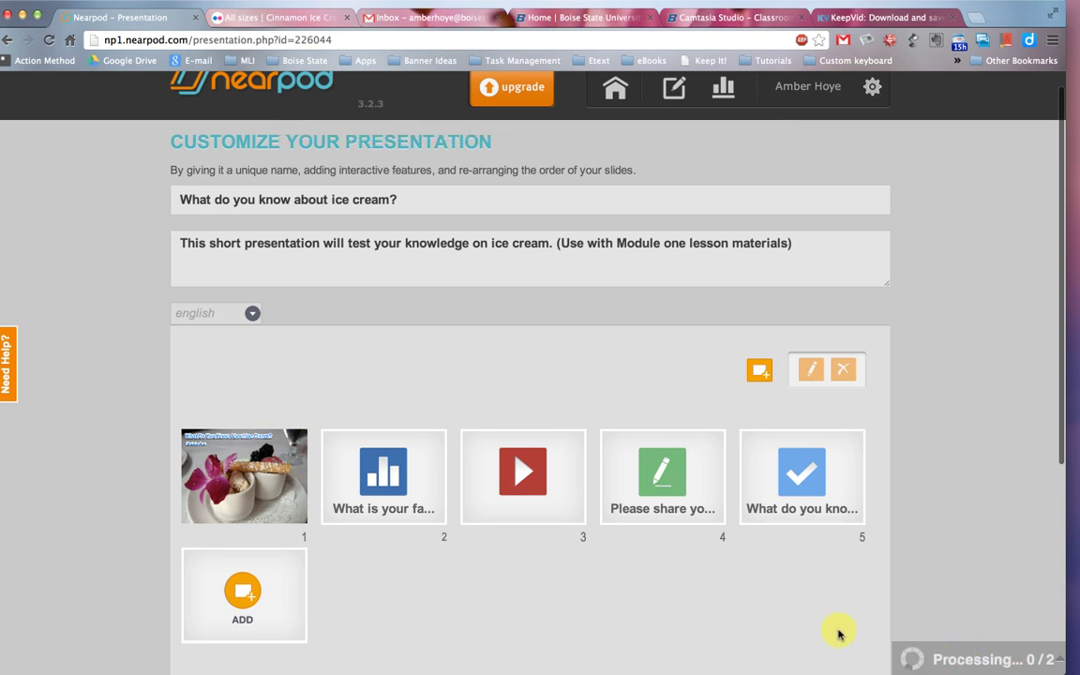
Go Home, open the saved presentations list, and select the TED: Literature presentation.
click(618, 89)
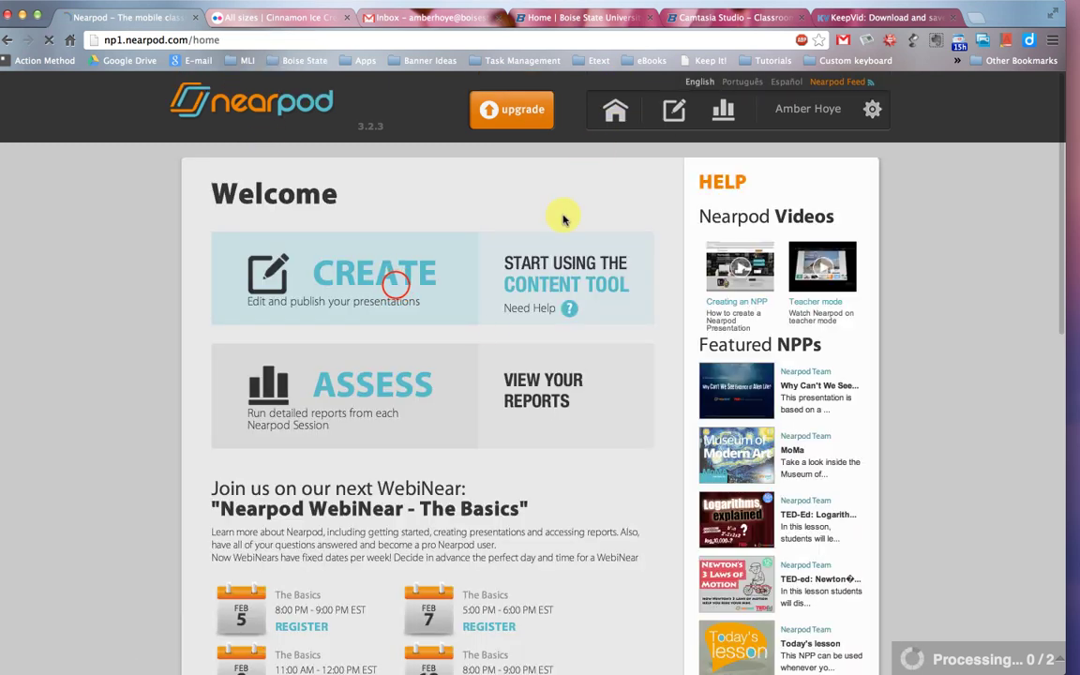
click(395, 287)
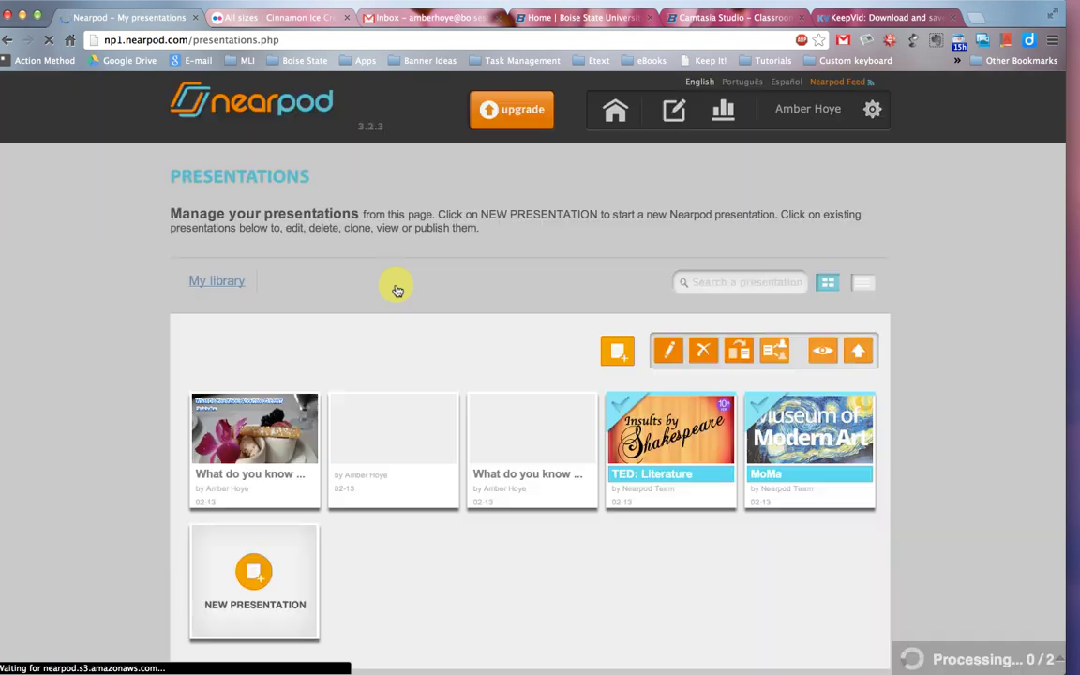
scroll(494, 306, down, 3)
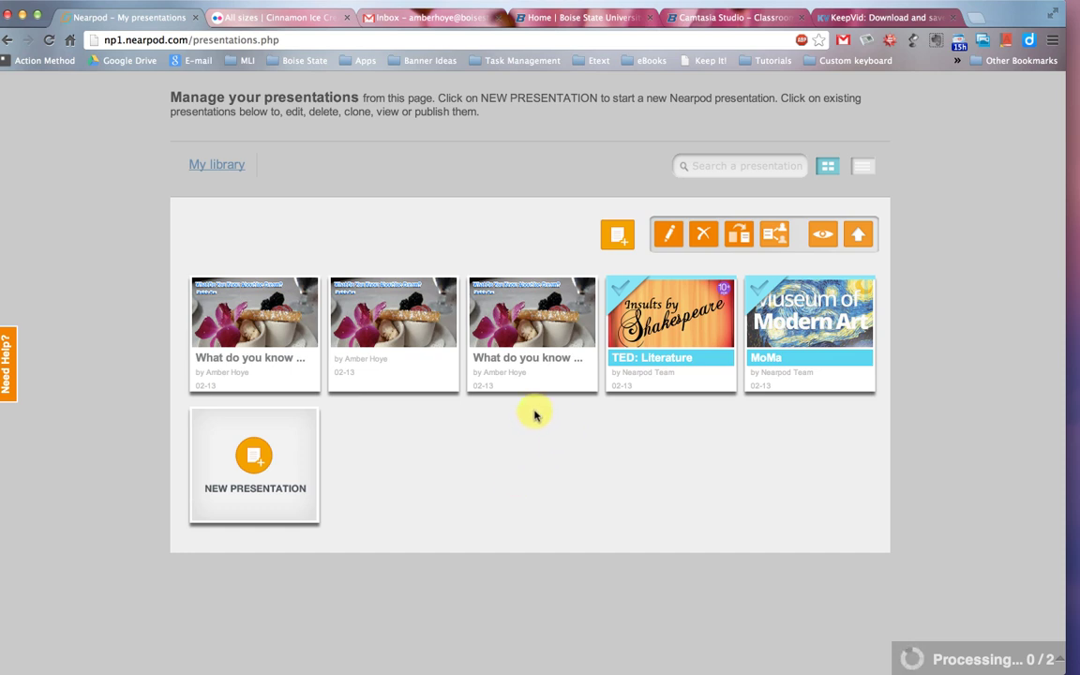
click(679, 322)
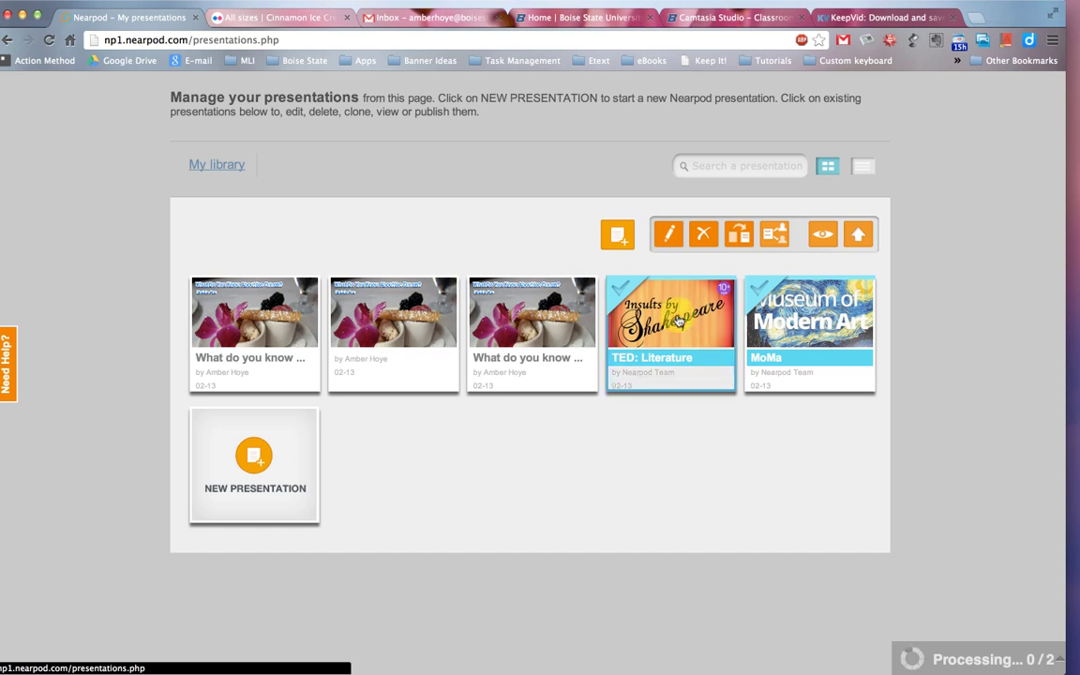